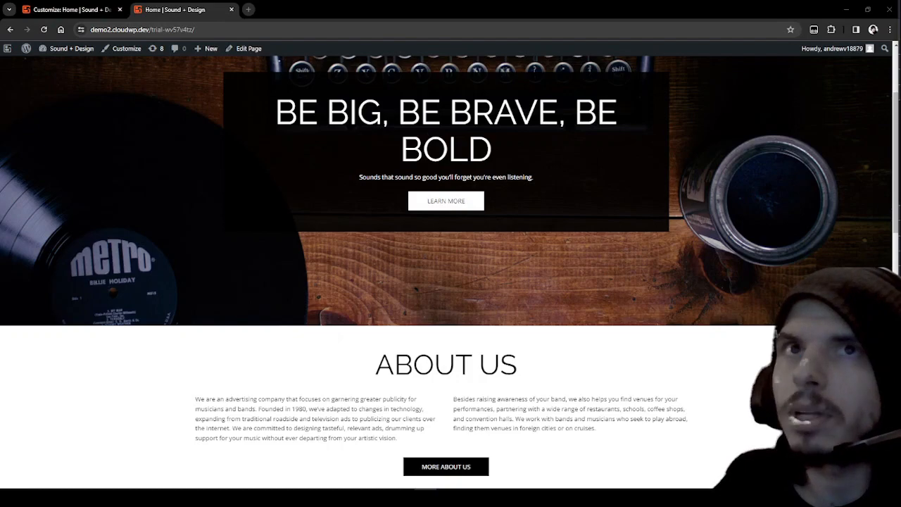
Examine the hero heading, tagline and About Us text on the published home page to judge their readability
scroll(662, 286, up, 2)
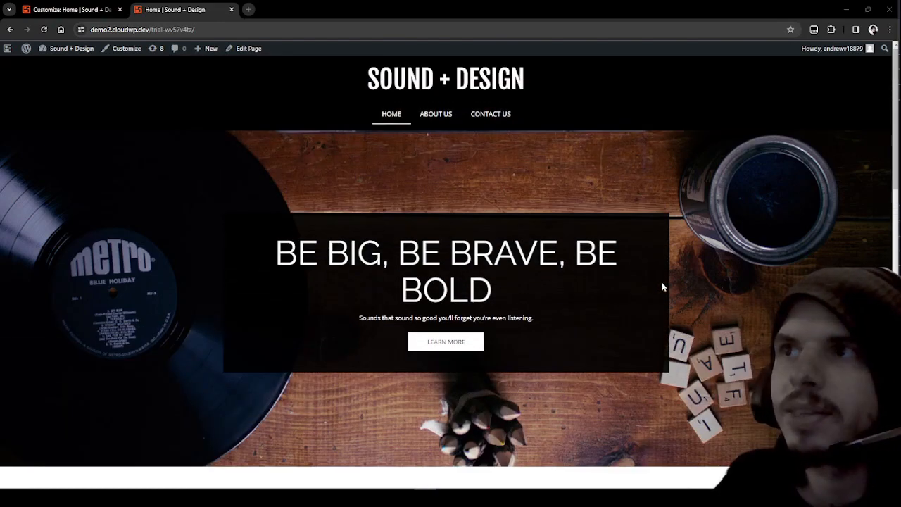
scroll(662, 286, down, 4)
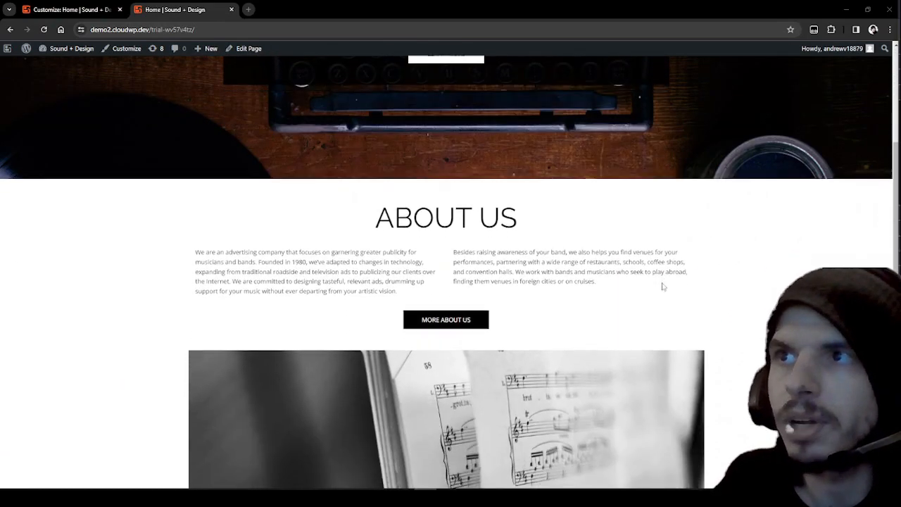
scroll(662, 287, up, 4)
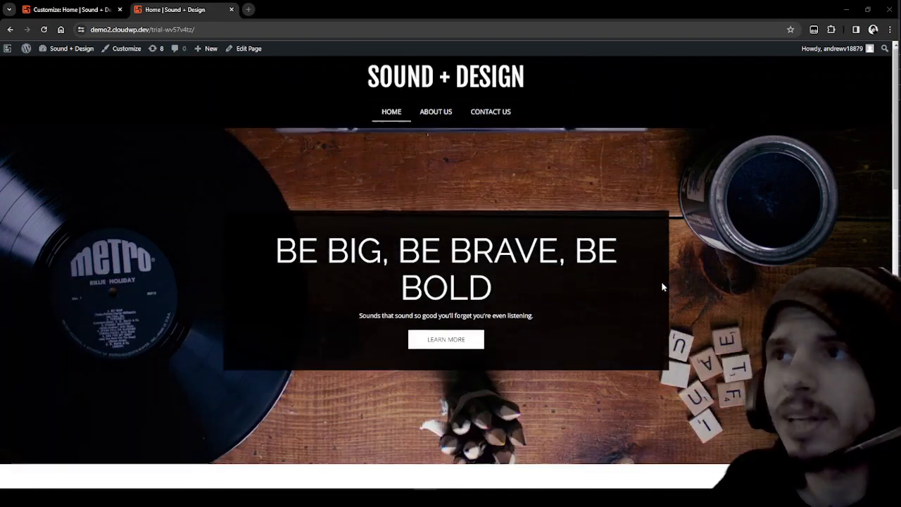
scroll(662, 287, down, 1)
scroll(664, 286, up, 1)
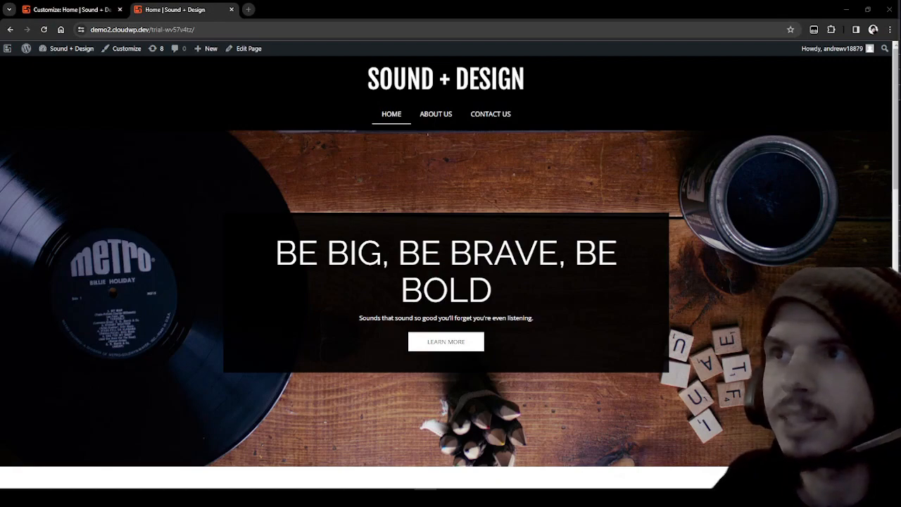
scroll(598, 331, down, 5)
scroll(598, 331, up, 3)
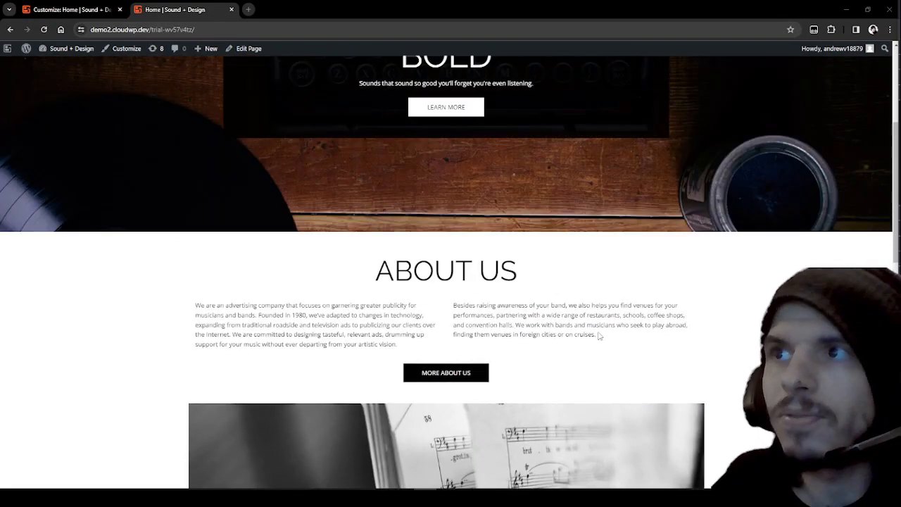
scroll(599, 336, up, 2)
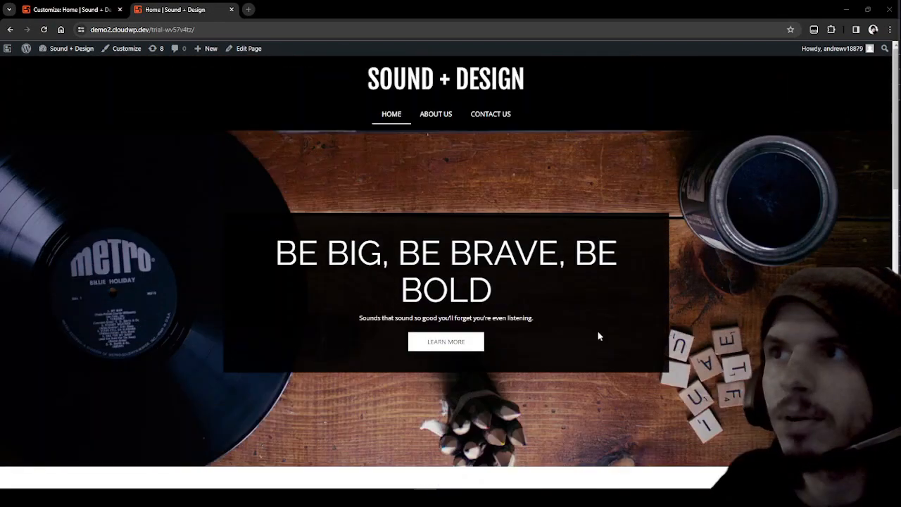
drag(497, 298, 331, 250)
drag(534, 318, 366, 319)
click(534, 307)
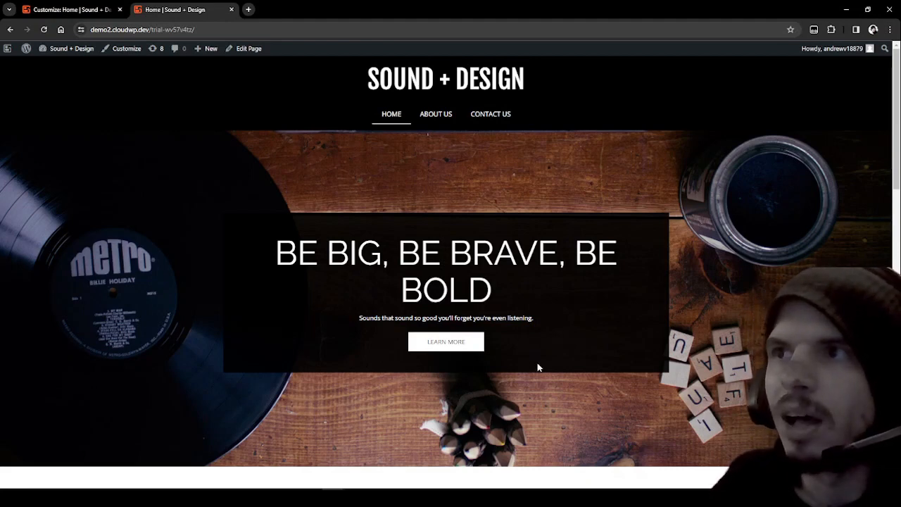
Switch to the Customizer's Fonts settings and review the Main Text and Headings typography options
key(ctrl+shift+m)
scroll(492, 269, down, 1)
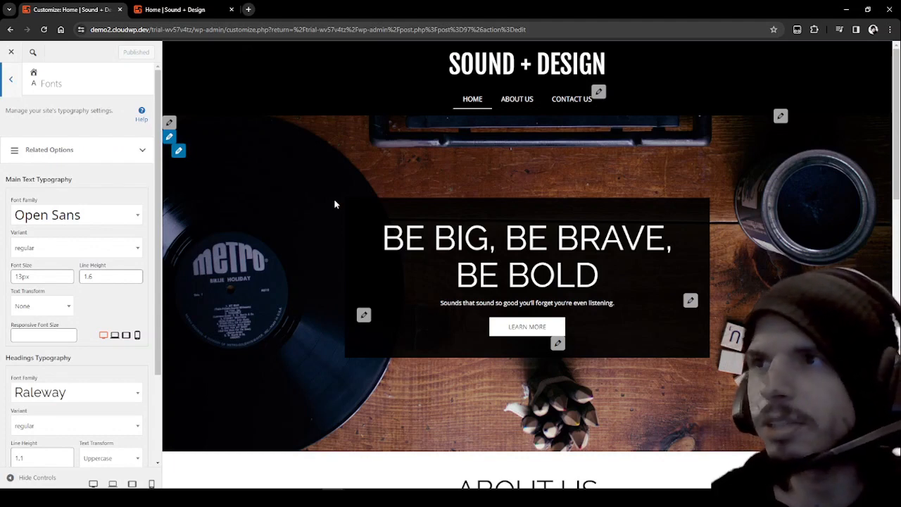
scroll(345, 218, down, 3)
scroll(558, 333, up, 2)
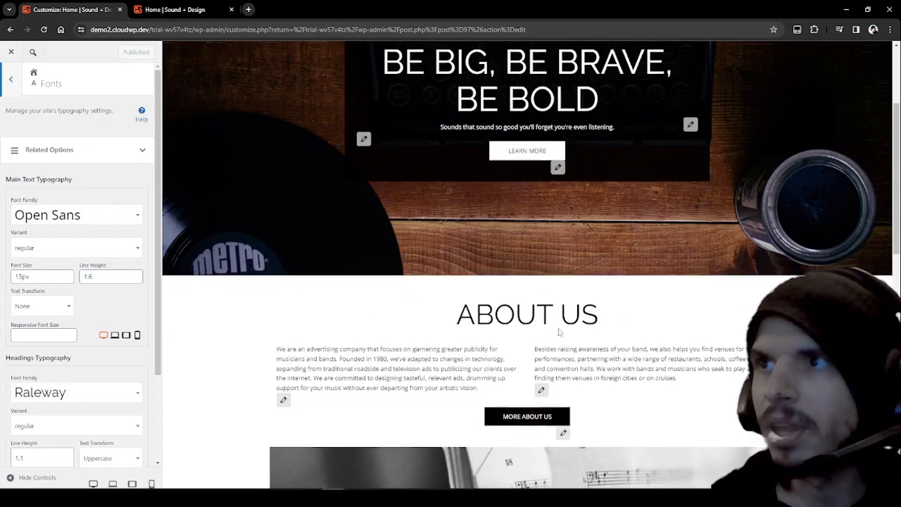
scroll(559, 332, up, 1)
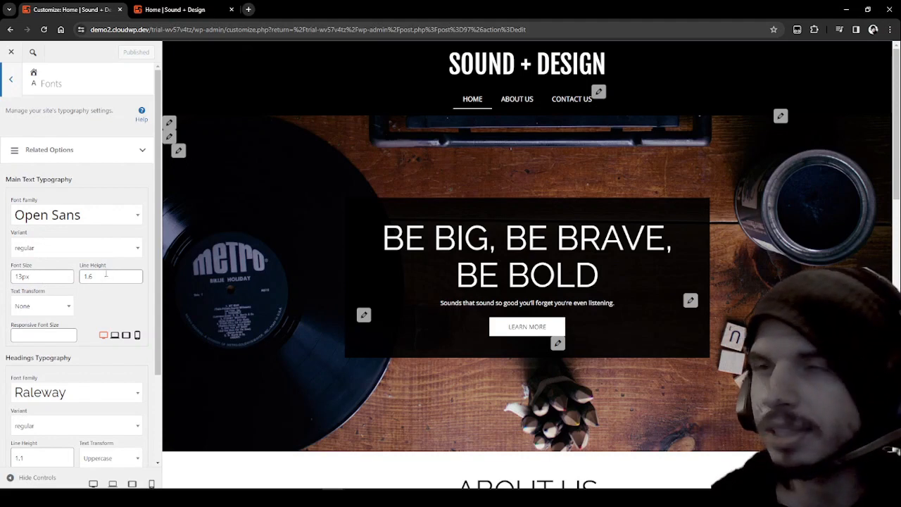
scroll(55, 256, down, 4)
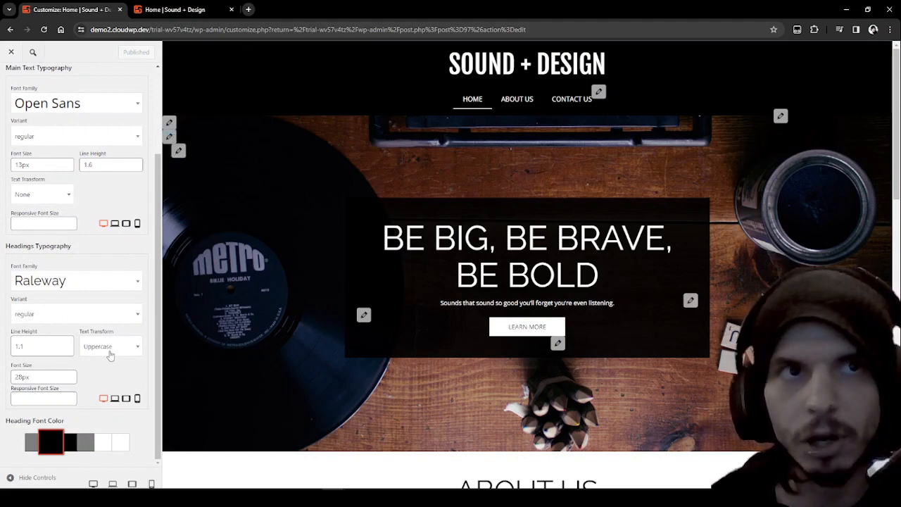
scroll(114, 358, up, 1)
scroll(114, 358, up, 3)
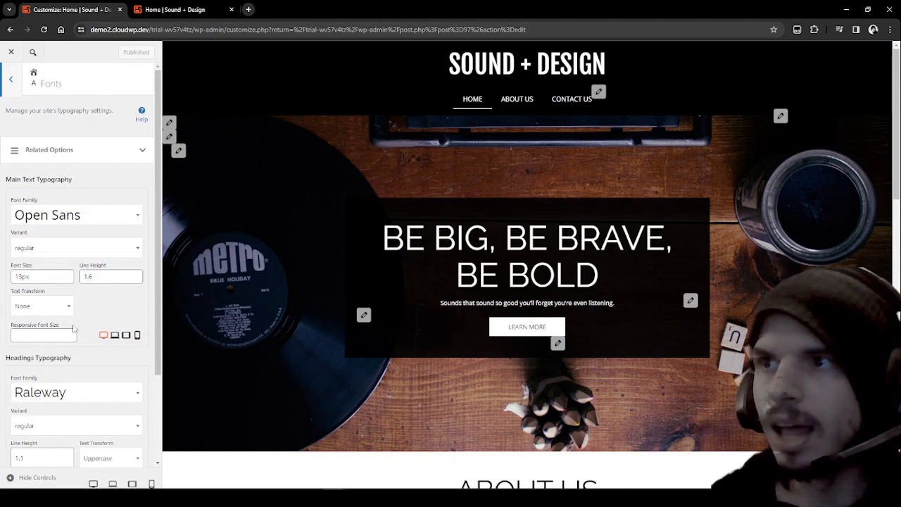
scroll(126, 322, down, 4)
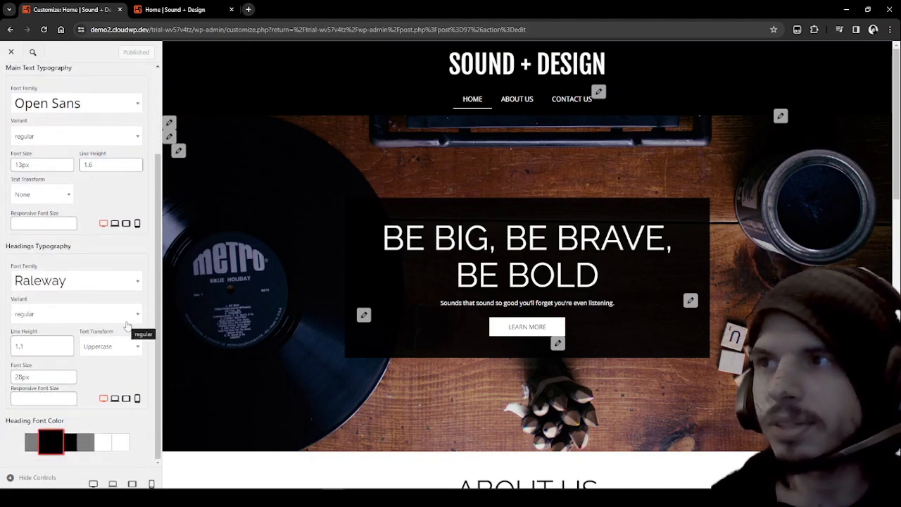
scroll(128, 326, up, 2)
scroll(127, 327, up, 2)
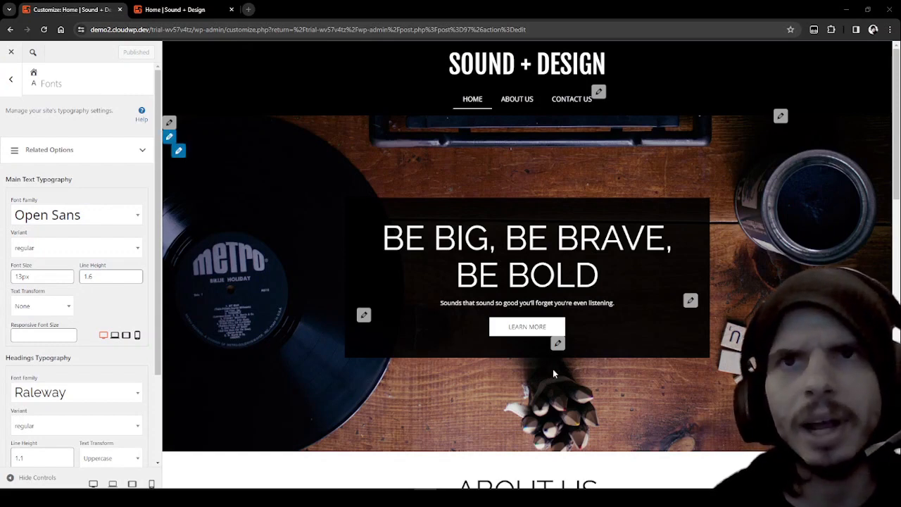
Examine the body text size in the home page preview, from the hero tagline to the Success for All Artists section
scroll(390, 363, down, 2)
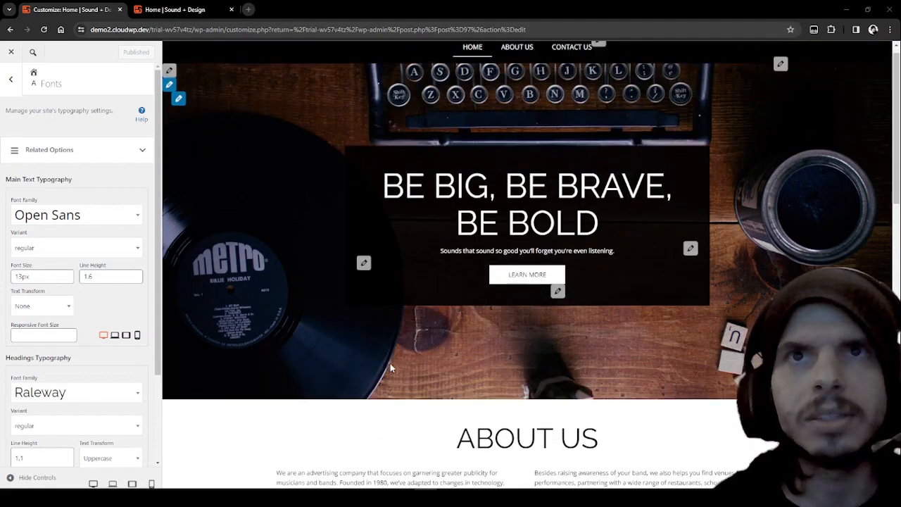
scroll(451, 380, up, 2)
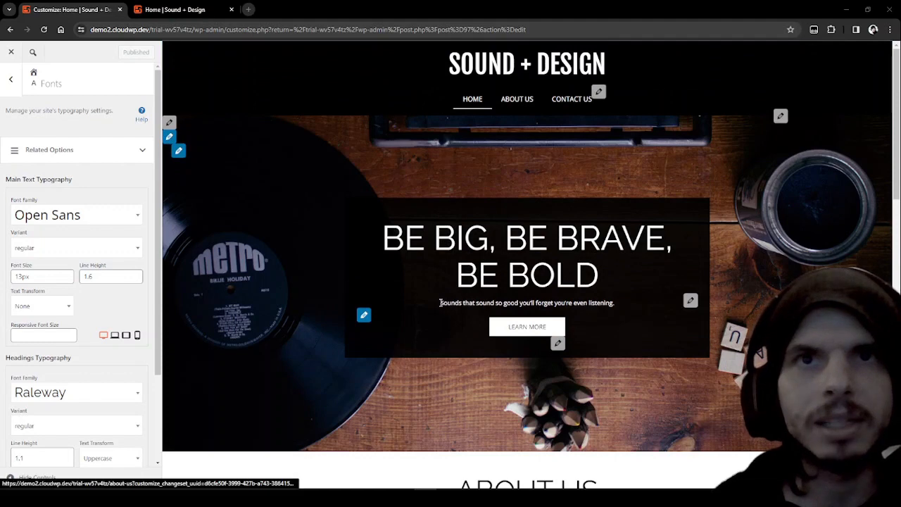
scroll(436, 307, down, 1)
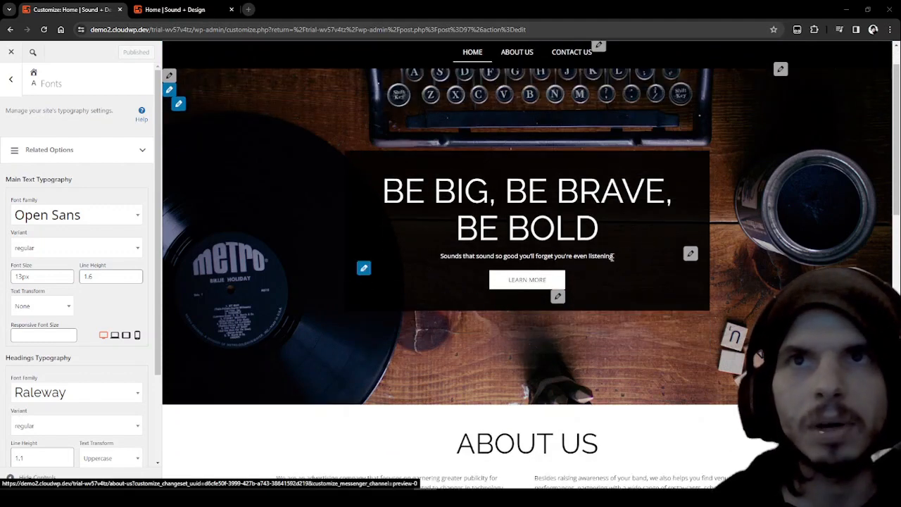
scroll(539, 227, down, 4)
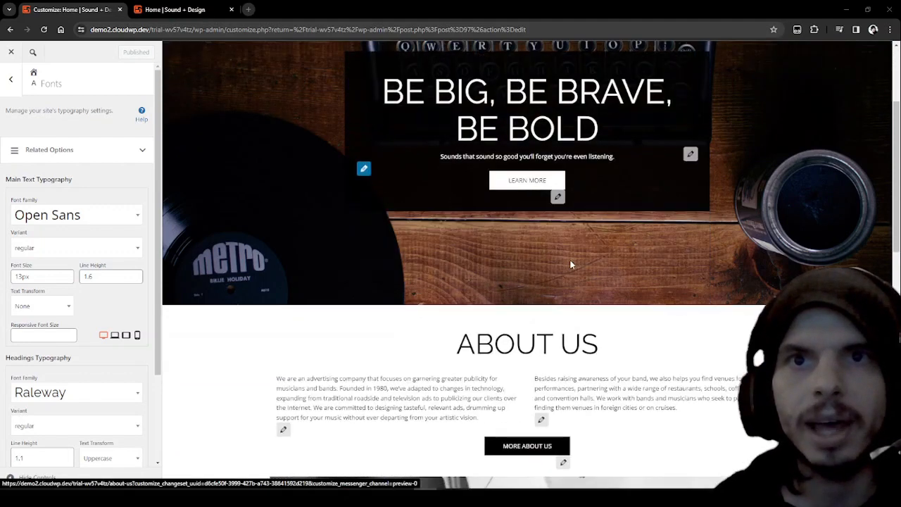
scroll(514, 312, down, 3)
scroll(535, 315, down, 3)
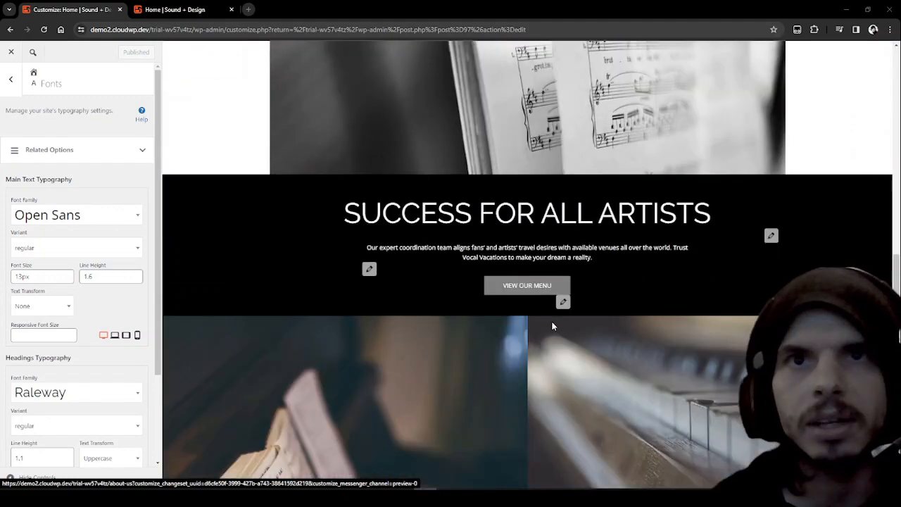
scroll(555, 324, up, 7)
scroll(558, 327, up, 2)
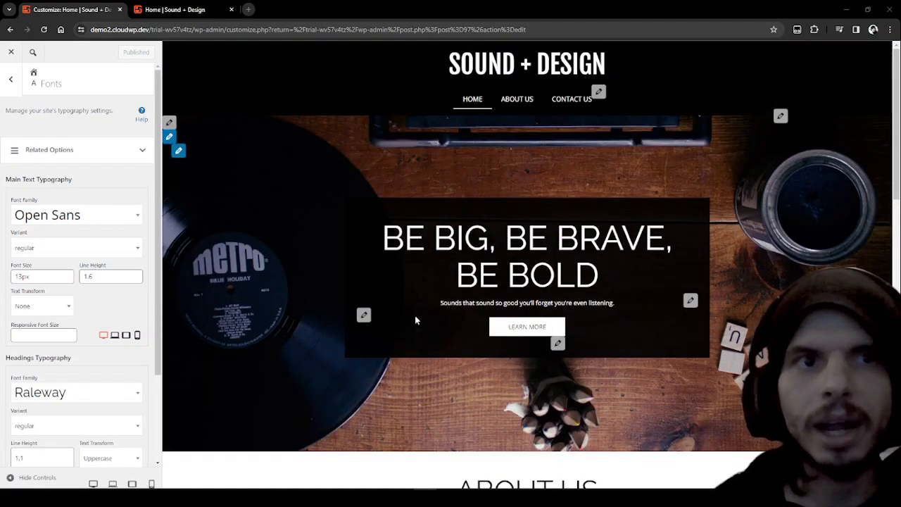
Set the Main Text responsive font size for desktop to 18px and check the hero and About Us text in the preview
click(43, 336)
scroll(490, 270, down, 1)
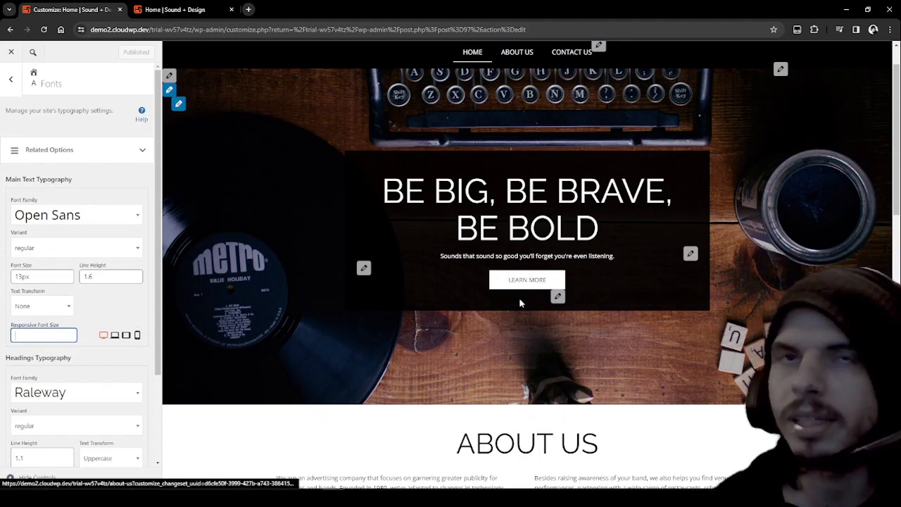
scroll(524, 301, up, 1)
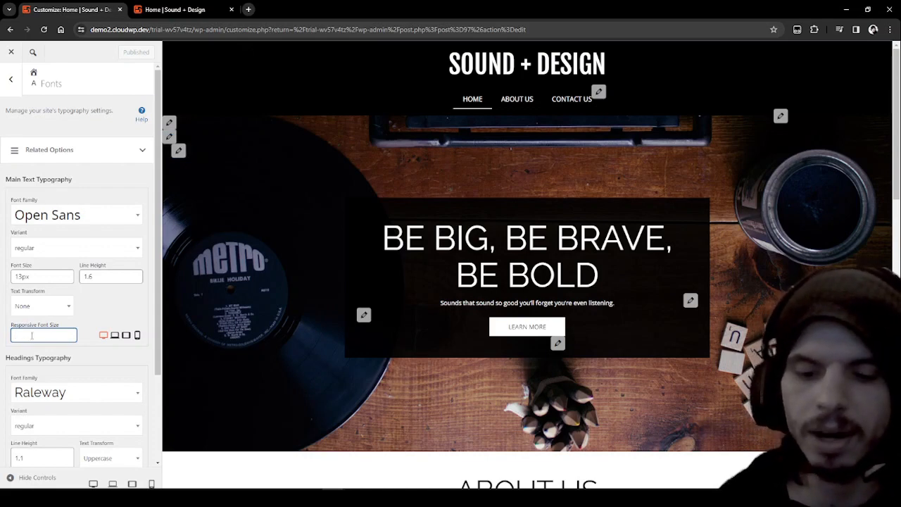
text(18px)
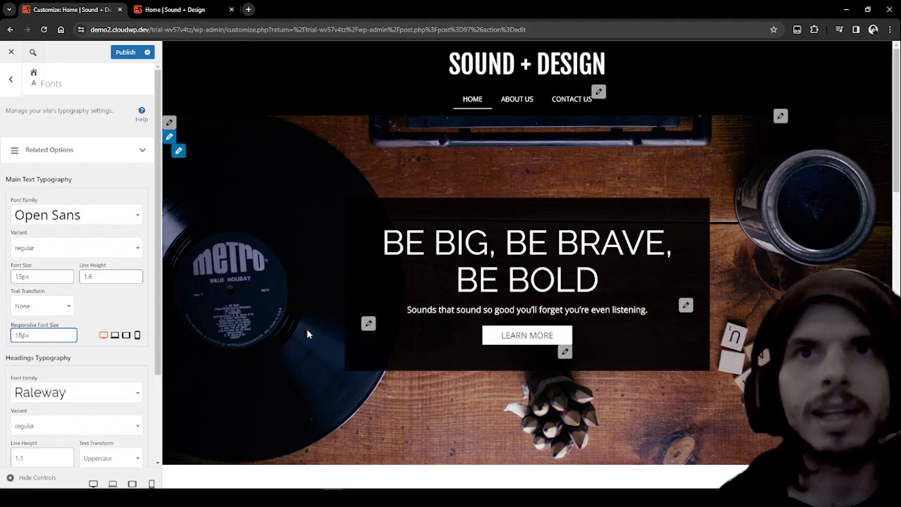
scroll(486, 279, down, 3)
scroll(488, 278, down, 10)
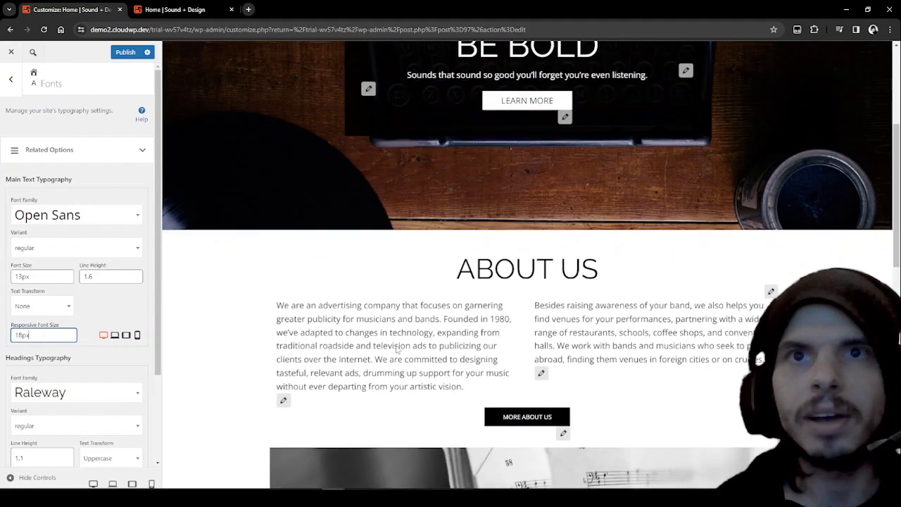
scroll(494, 296, up, 13)
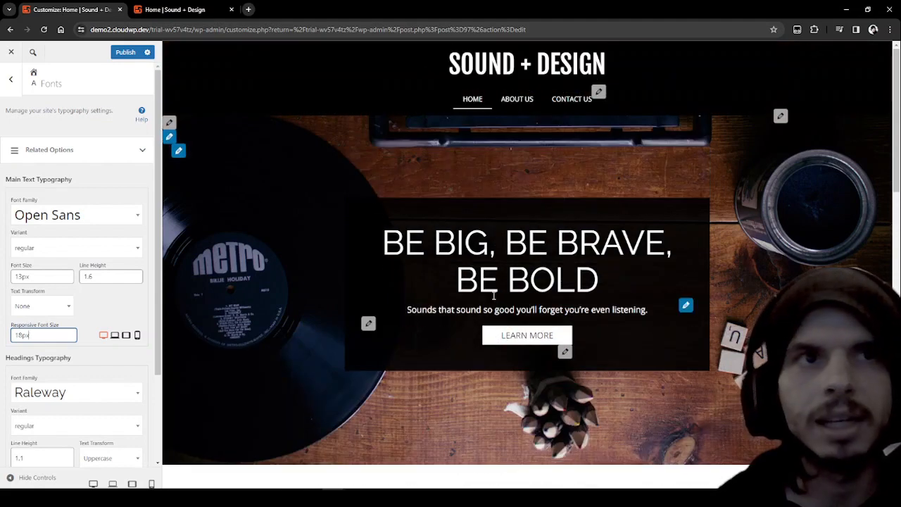
scroll(296, 301, down, 2)
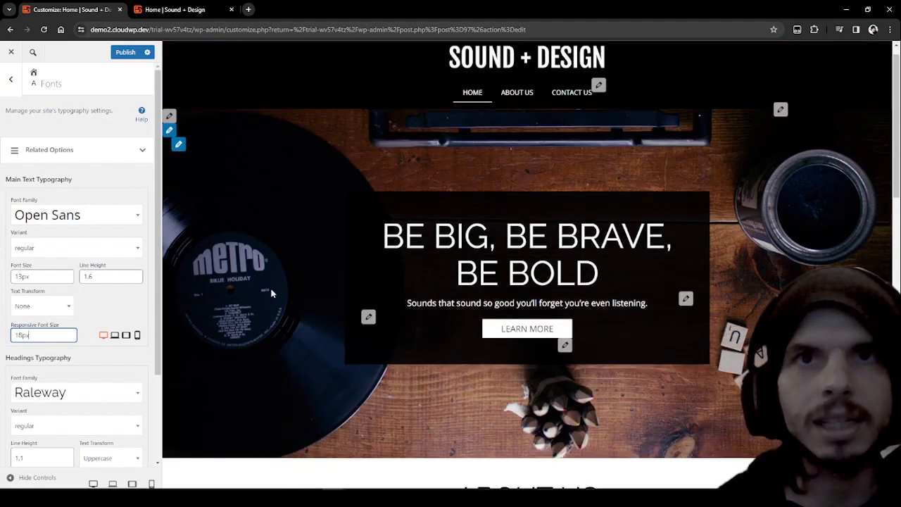
scroll(296, 301, up, 2)
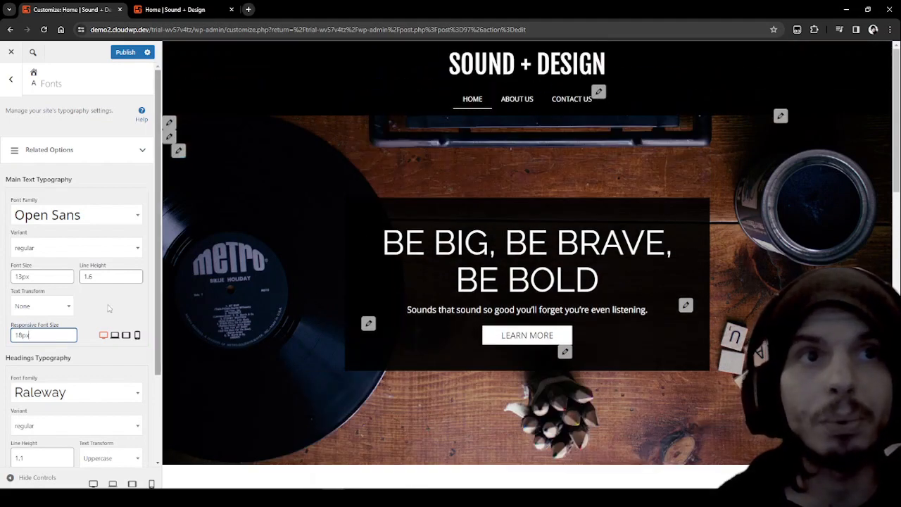
Switch the responsive font size controls of both Main Text and Headings to the laptop view
scroll(110, 308, down, 1)
scroll(98, 402, down, 1)
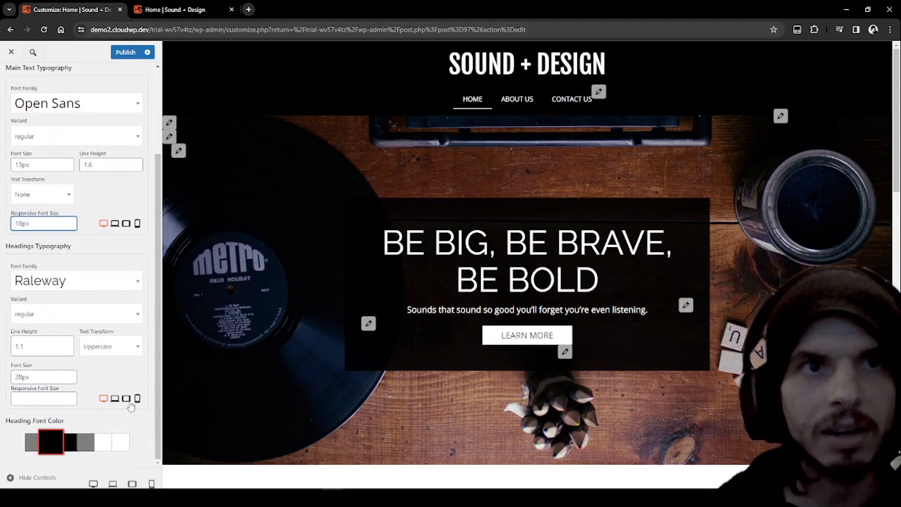
scroll(98, 402, up, 2)
scroll(98, 401, down, 2)
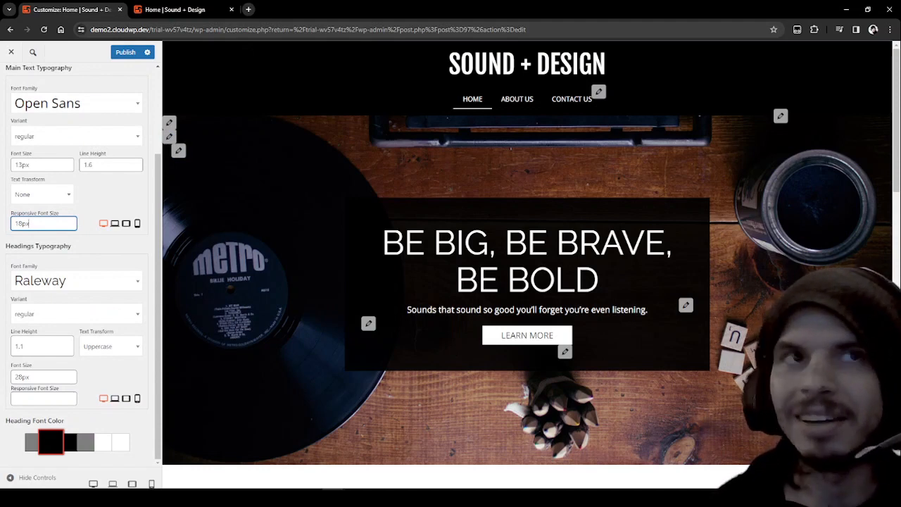
click(114, 223)
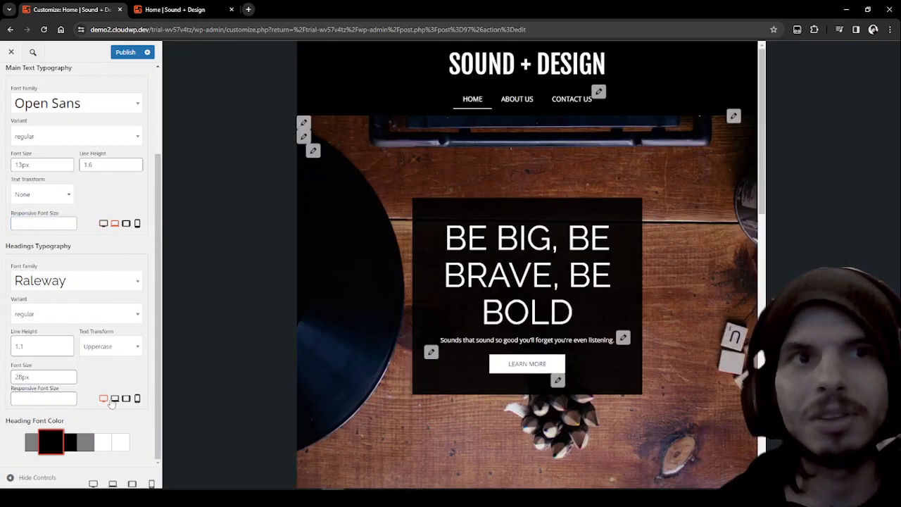
click(115, 399)
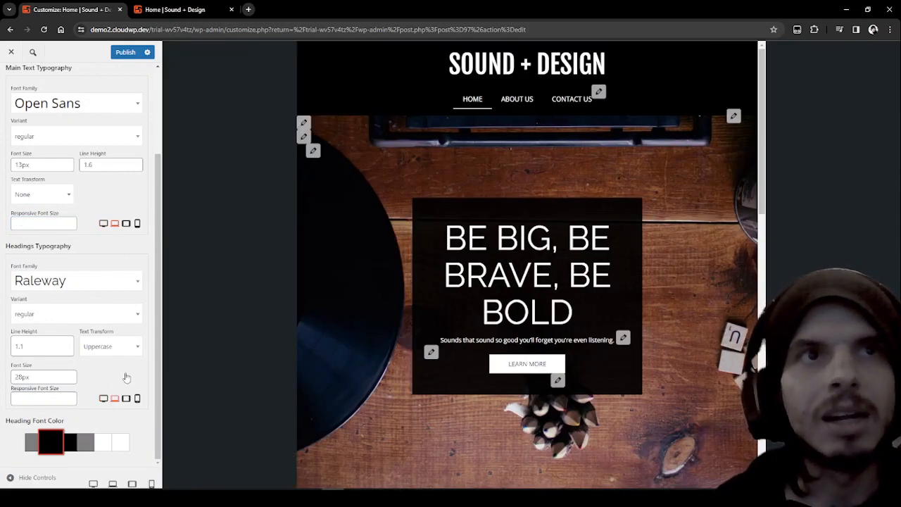
scroll(126, 378, up, 2)
scroll(124, 377, down, 1)
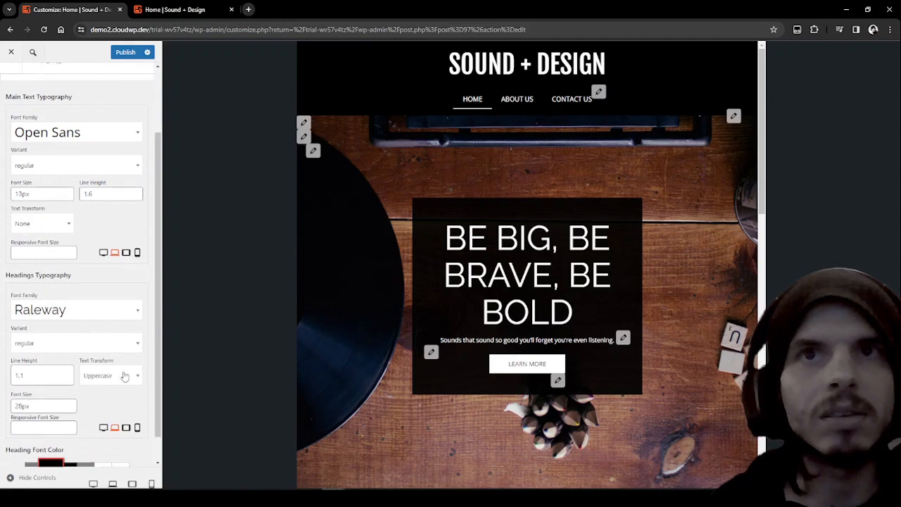
scroll(124, 377, up, 2)
scroll(121, 382, down, 3)
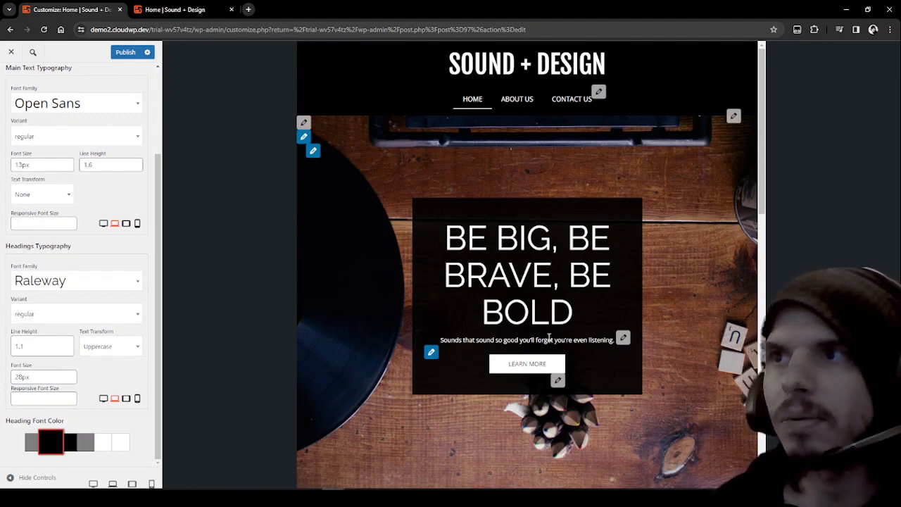
Set the Main Text responsive font size for laptop to 18px and reduce it to 16px
click(57, 222)
text(18px)
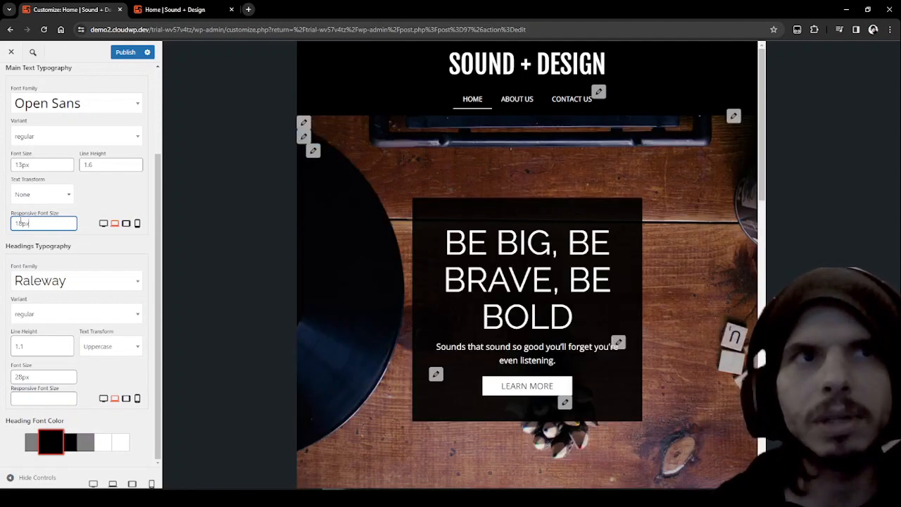
drag(22, 222, 19, 224)
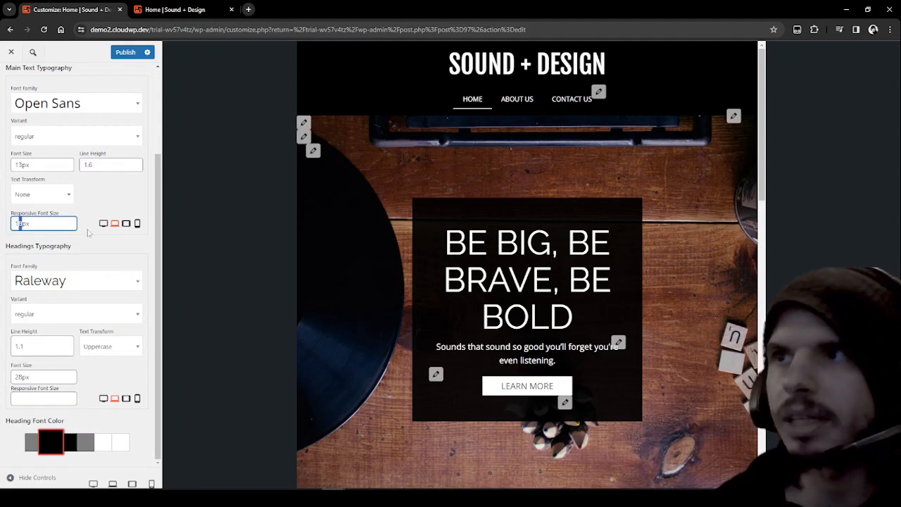
text(6)
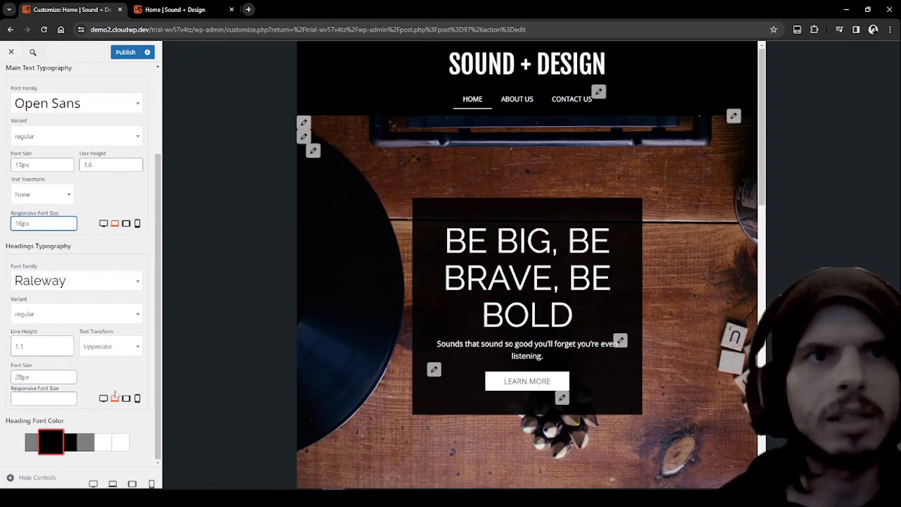
Set the Headings responsive font size for laptop to 22px, reduce it to 20px, and check the hero and About Us headings in the preview
click(44, 398)
text(22px)
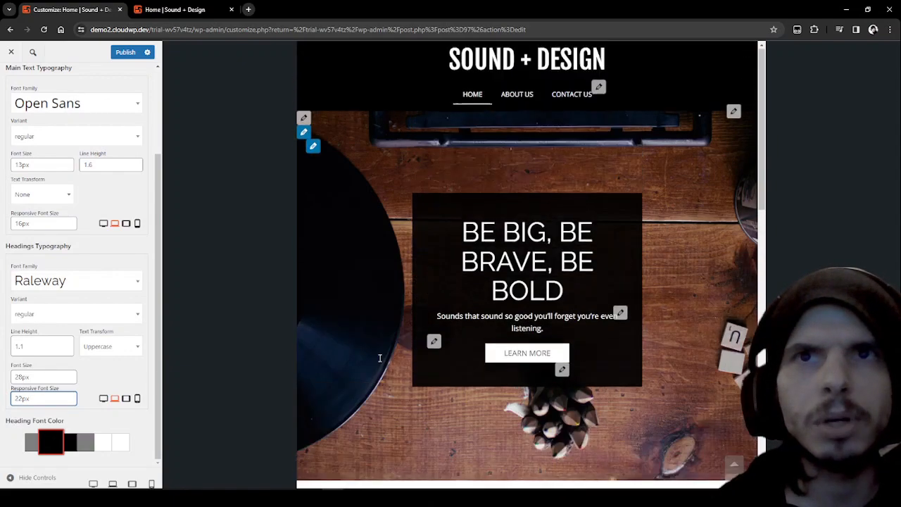
key(BackSpace)
text(0)
scroll(345, 324, down, 4)
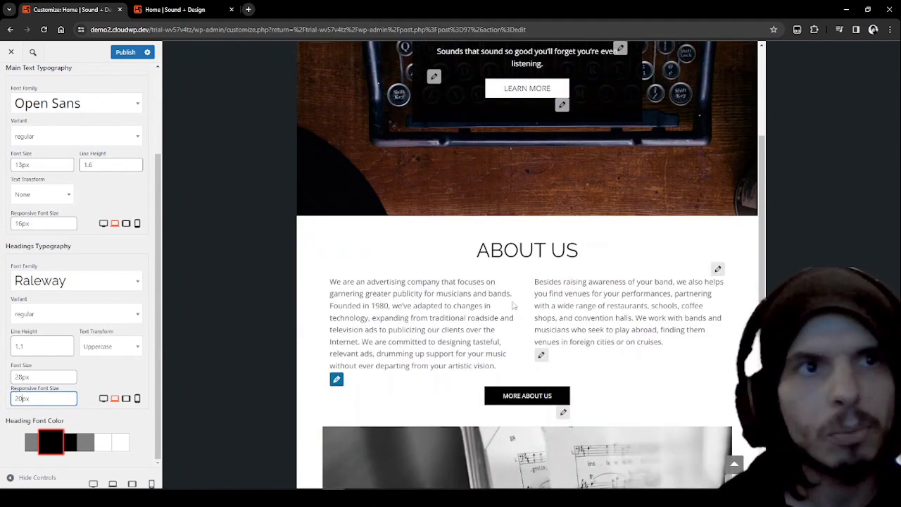
scroll(539, 328, up, 2)
scroll(539, 327, up, 2)
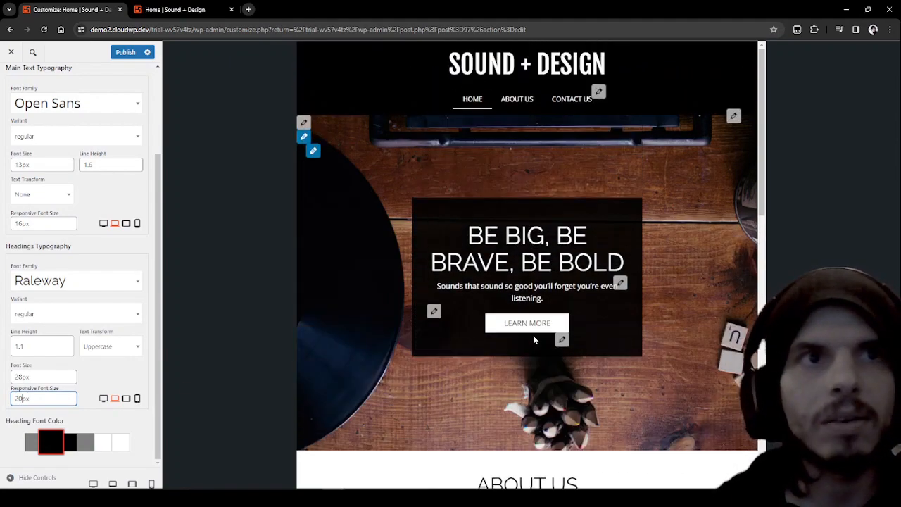
Switch the responsive font size controls of Headings and Main Text to the tablet view and set the Headings size to 20px
click(126, 400)
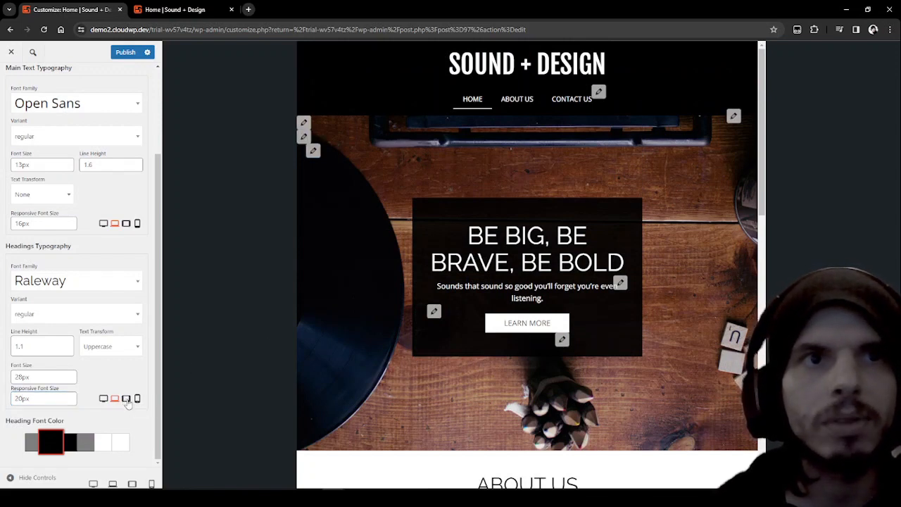
click(127, 224)
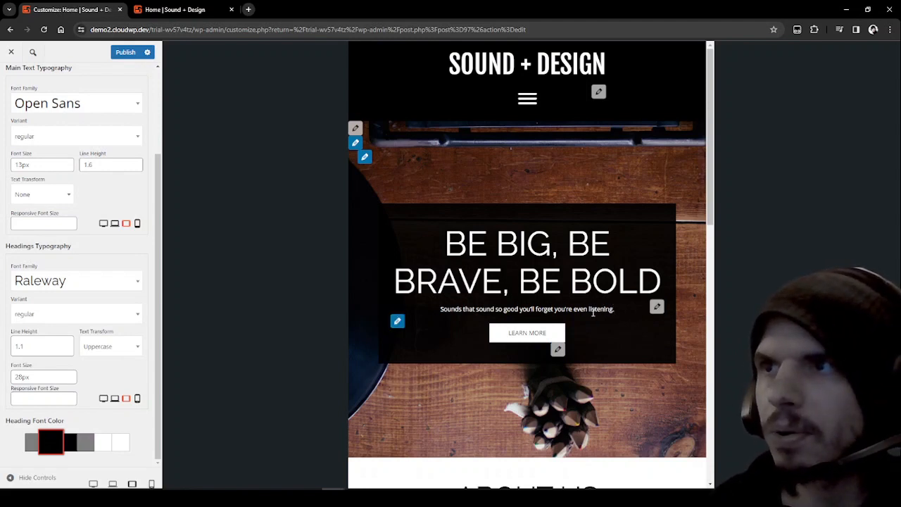
scroll(581, 321, down, 1)
click(70, 398)
text(20)
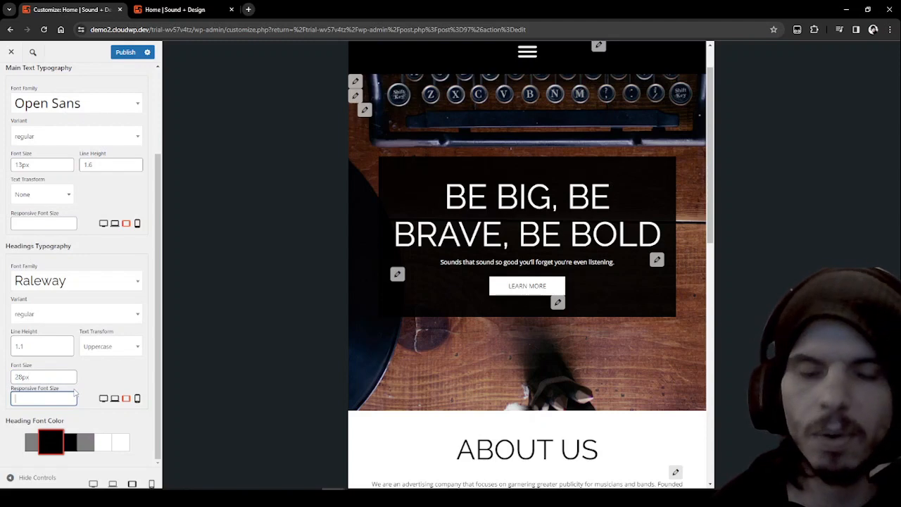
text(px)
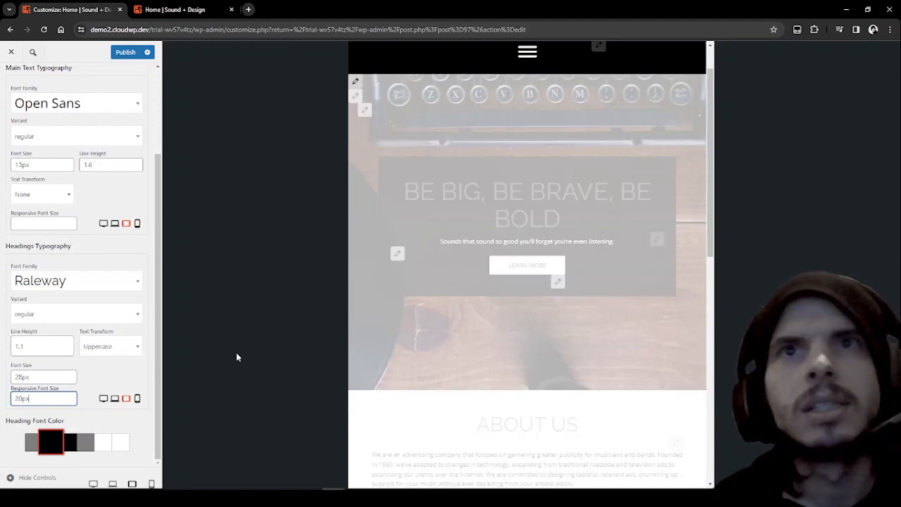
scroll(414, 343, up, 1)
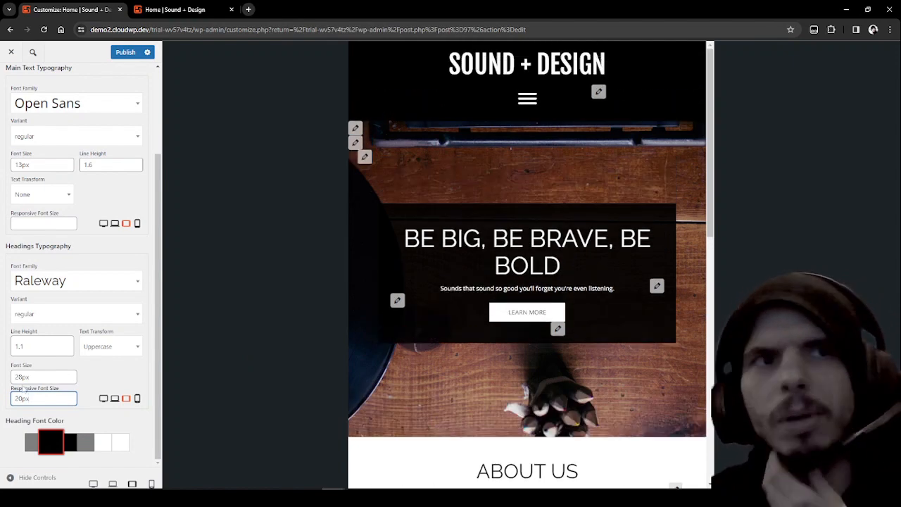
Reduce the Headings responsive font size for tablet to 18px and on to 16px, checking the headings in the preview
drag(24, 398, 14, 398)
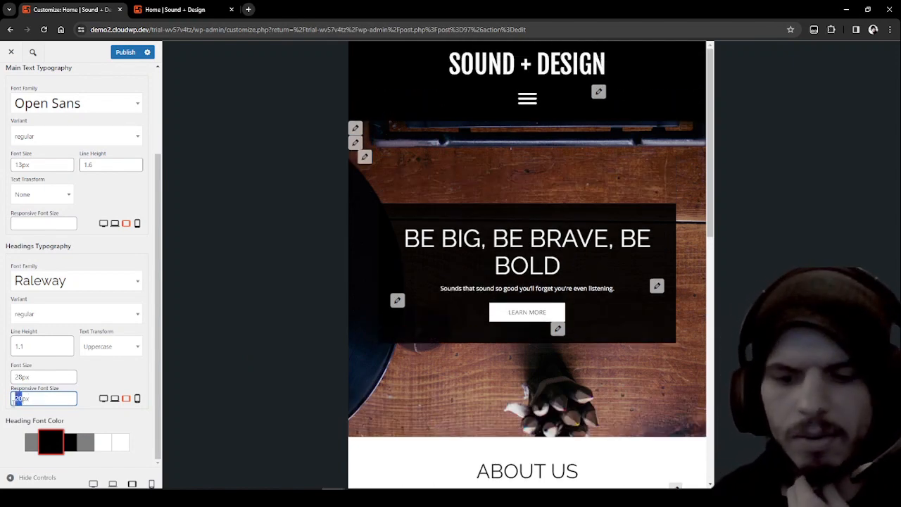
text(18)
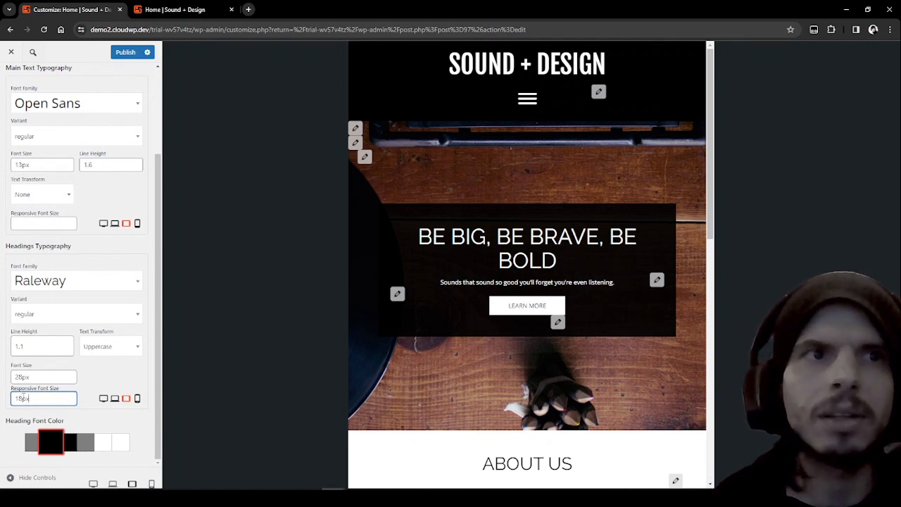
drag(23, 398, 20, 400)
text(6)
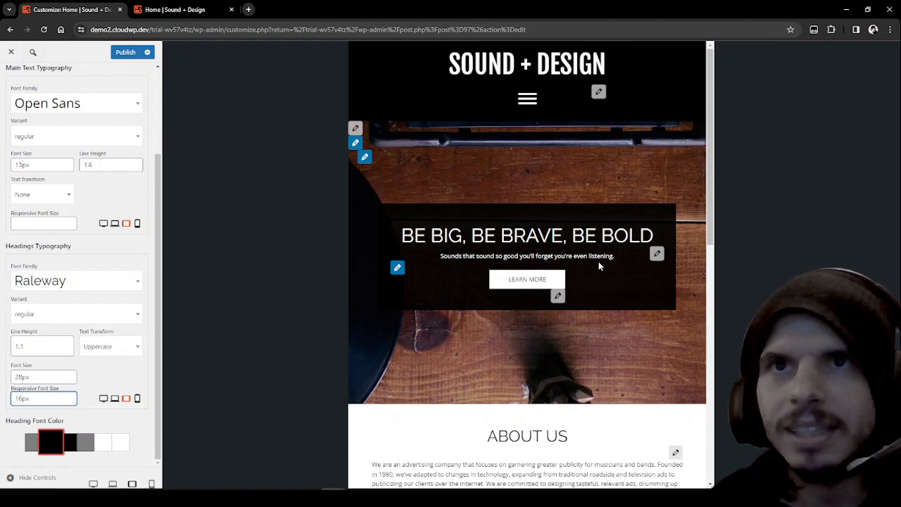
scroll(601, 276, down, 2)
scroll(600, 278, down, 1)
scroll(600, 278, up, 3)
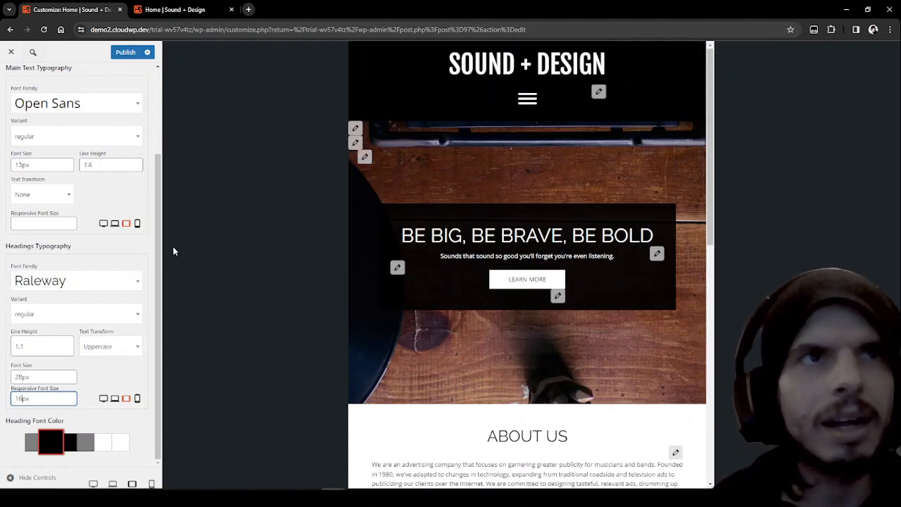
scroll(496, 355, down, 1)
scroll(457, 338, up, 1)
Set the Main Text responsive font size for tablet to 15px, reduce it to 14px, and check the hero and About Us text in the preview
click(61, 224)
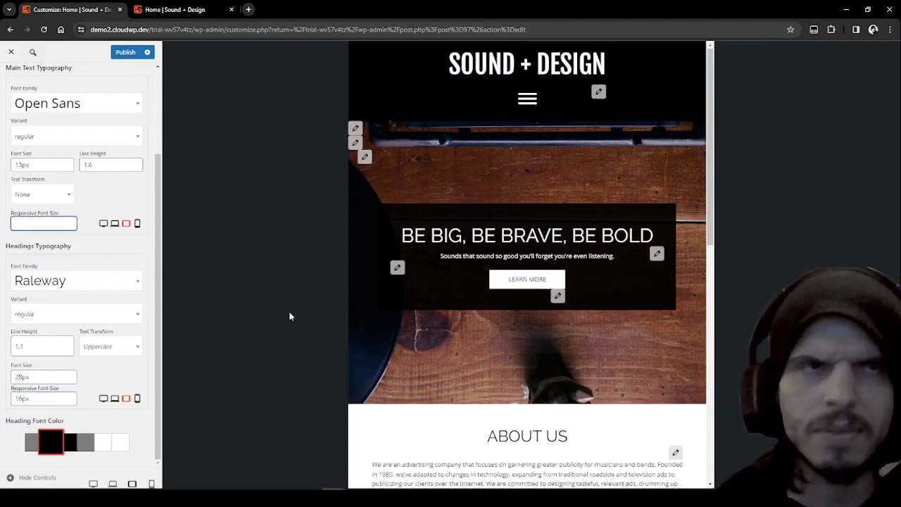
text(15px)
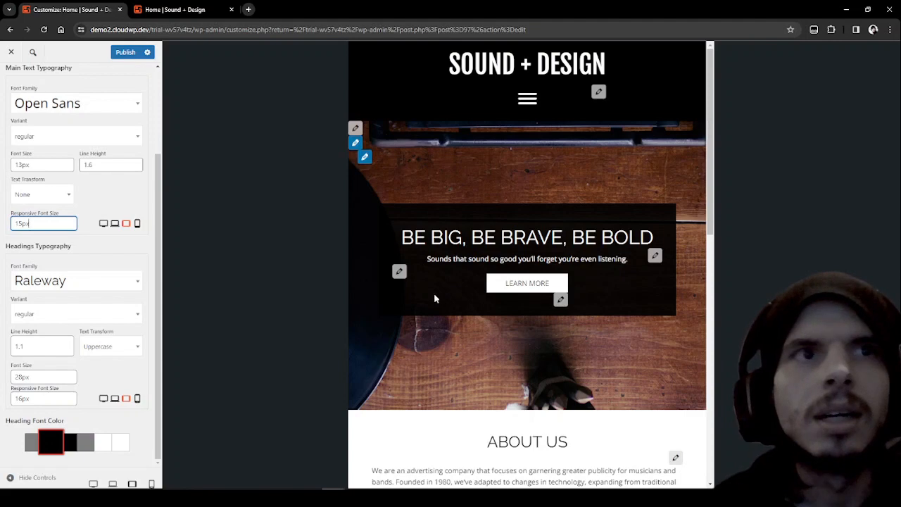
scroll(433, 293, down, 3)
scroll(440, 303, up, 2)
scroll(439, 303, up, 1)
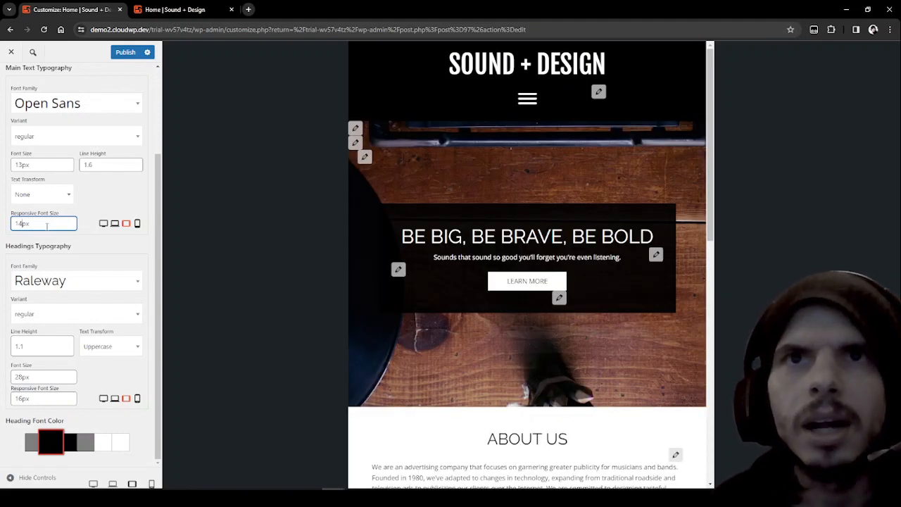
scroll(525, 274, down, 4)
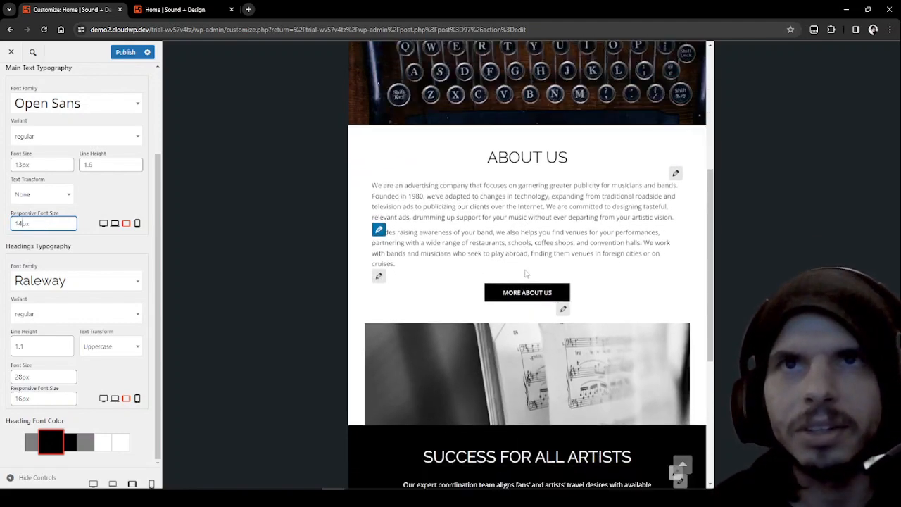
scroll(525, 273, up, 4)
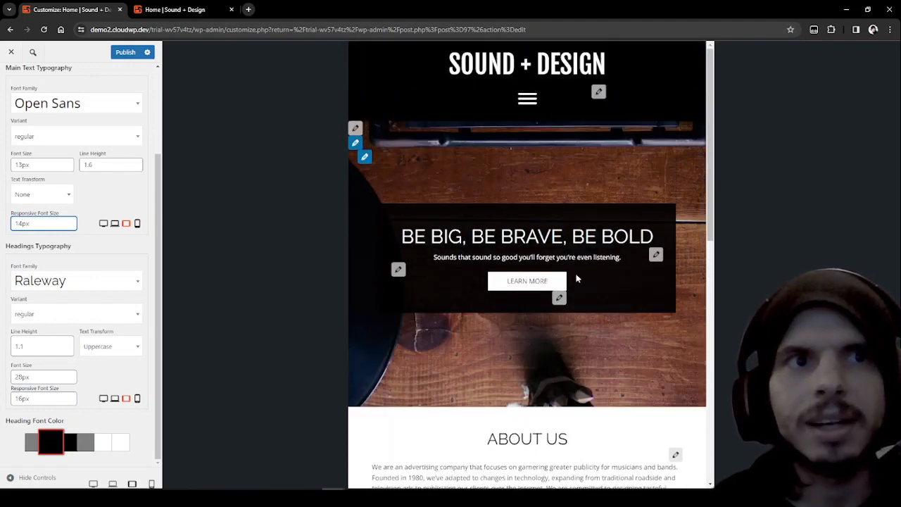
scroll(576, 279, down, 2)
scroll(576, 279, up, 2)
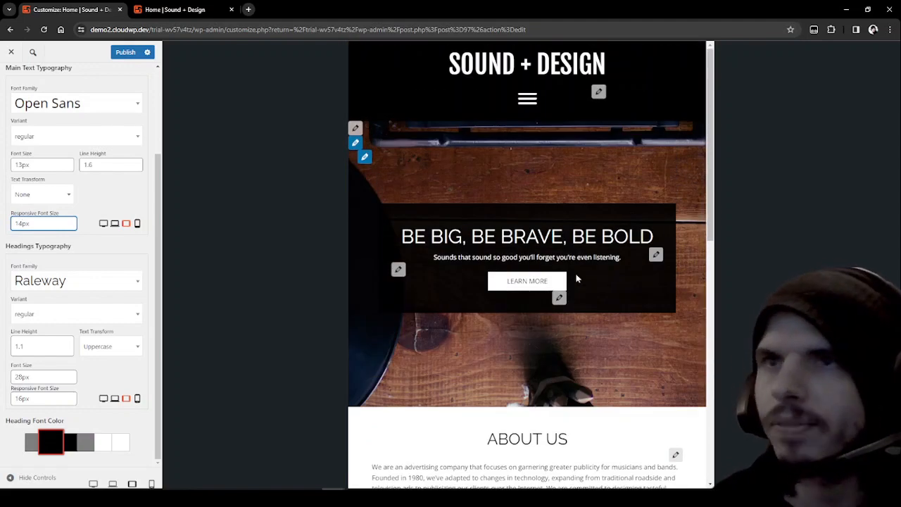
scroll(576, 279, down, 2)
scroll(578, 276, up, 2)
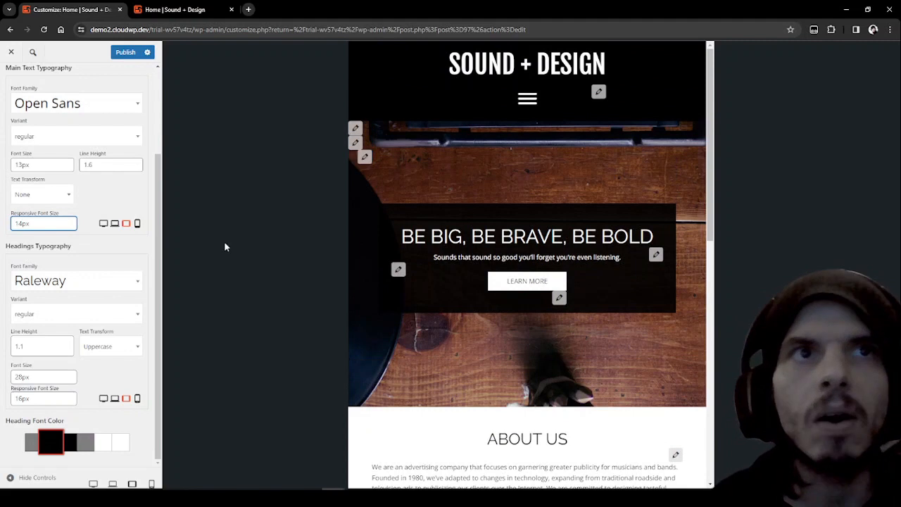
Switch the Main Text and Headings responsive font size controls to the mobile view and examine the hero and About Us text in the preview
click(138, 224)
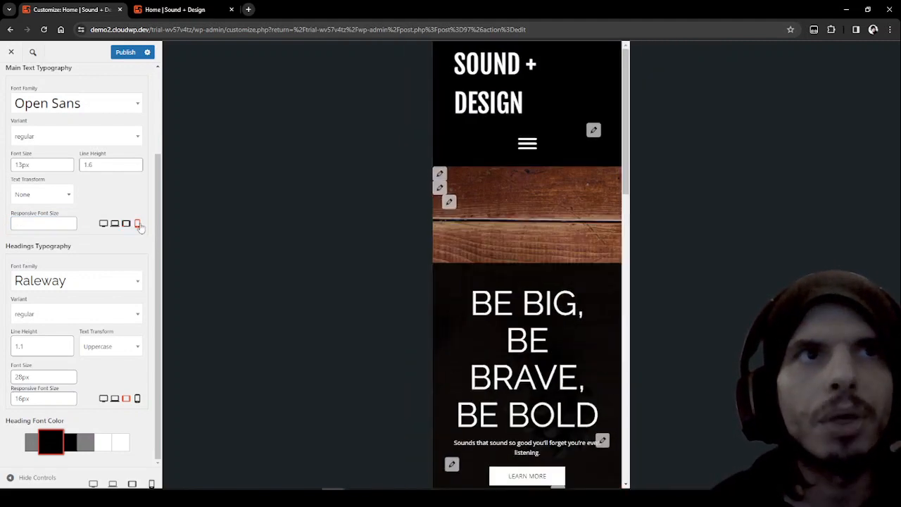
click(137, 400)
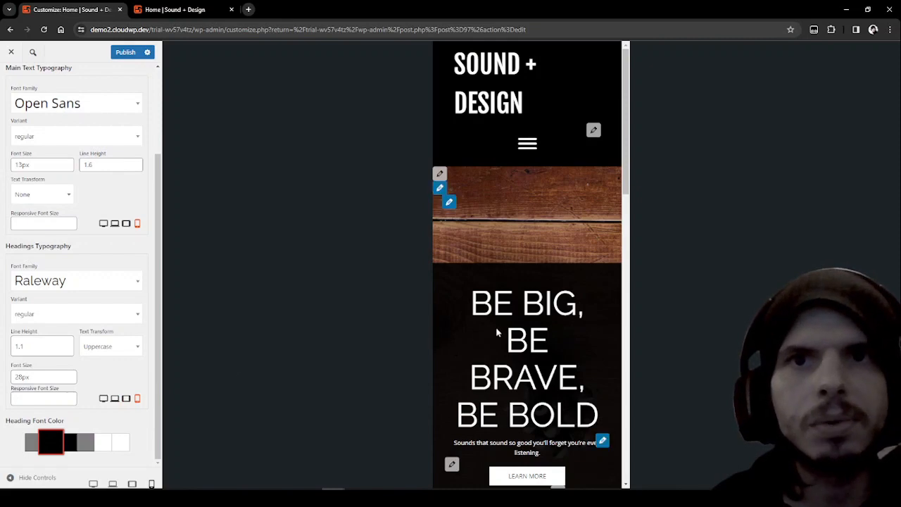
scroll(496, 327, down, 3)
scroll(498, 328, down, 8)
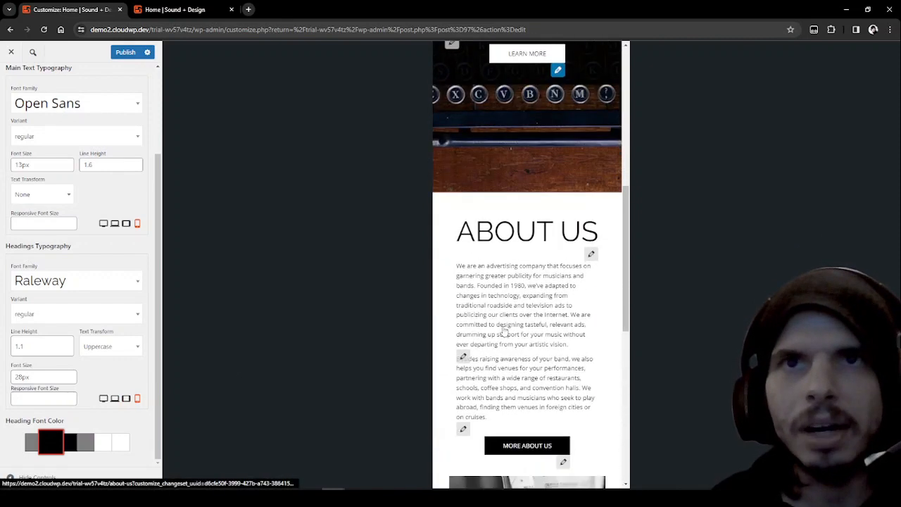
scroll(507, 326, up, 4)
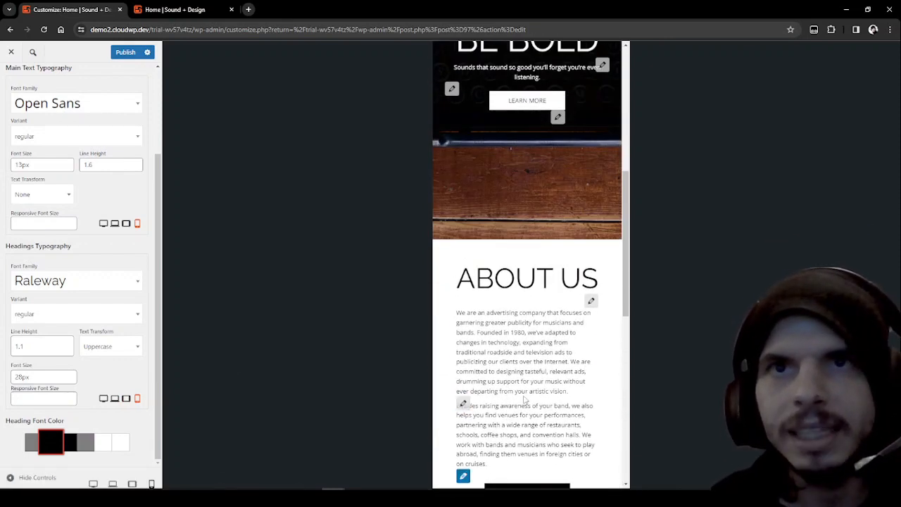
scroll(550, 389, up, 6)
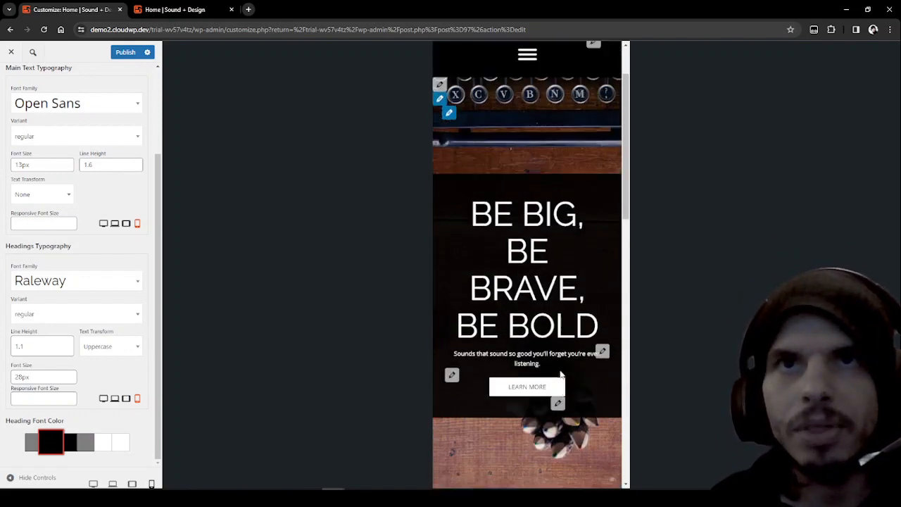
scroll(555, 361, down, 3)
scroll(555, 363, up, 1)
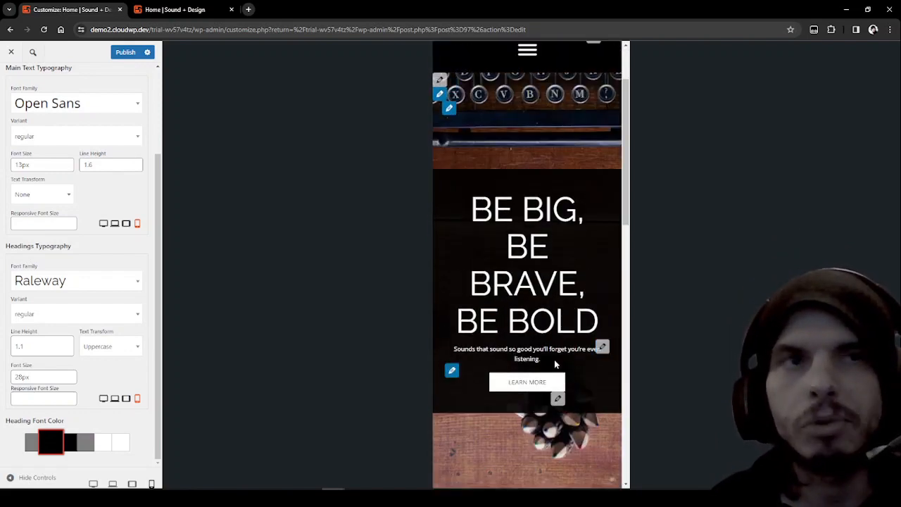
scroll(554, 361, down, 3)
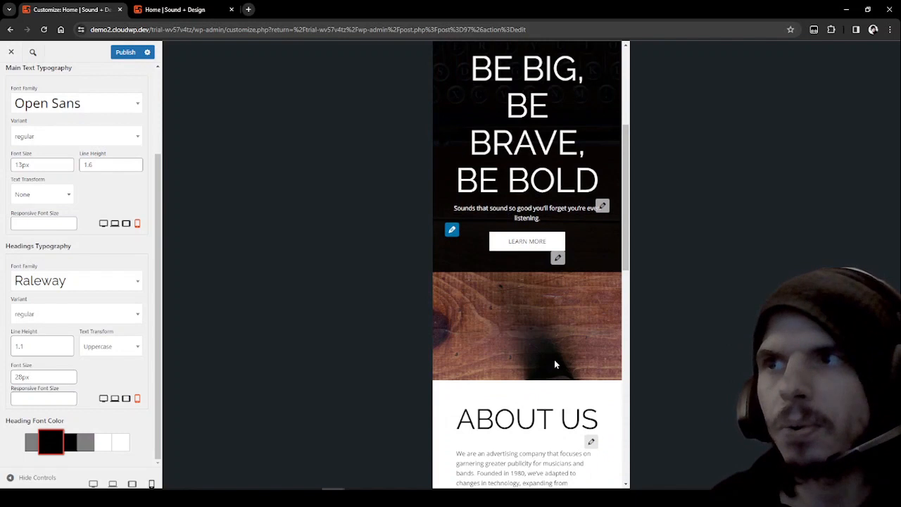
scroll(555, 359, up, 3)
Set the Headings responsive font size for mobile to 16px, reduce it to 15px, and check the headings down the preview page
click(20, 377)
drag(22, 377, 15, 378)
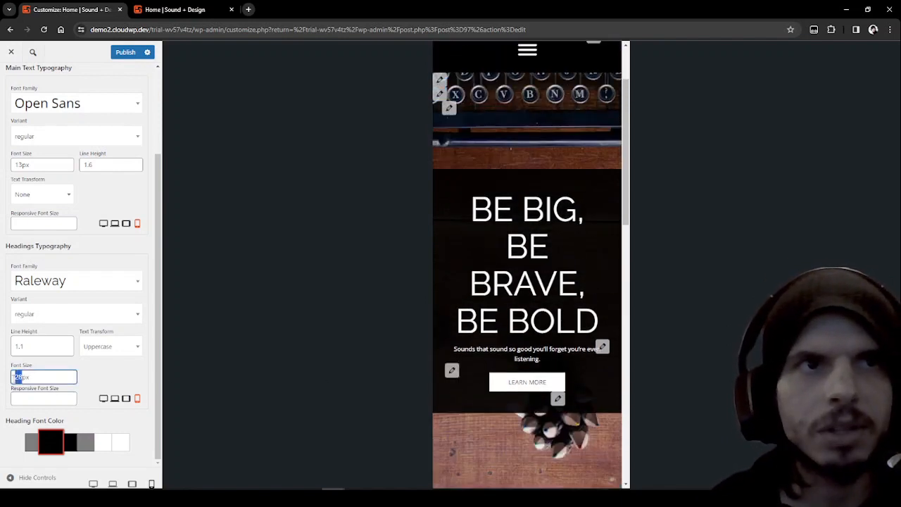
click(34, 400)
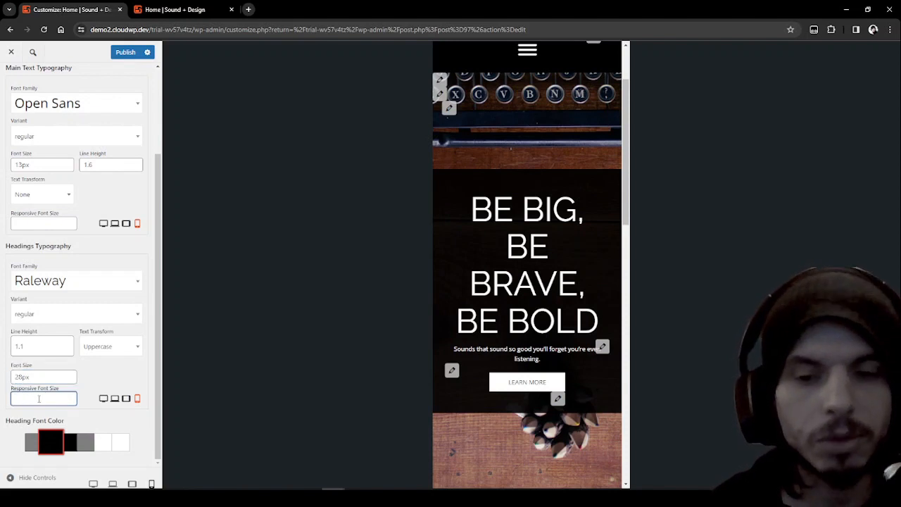
text(16)
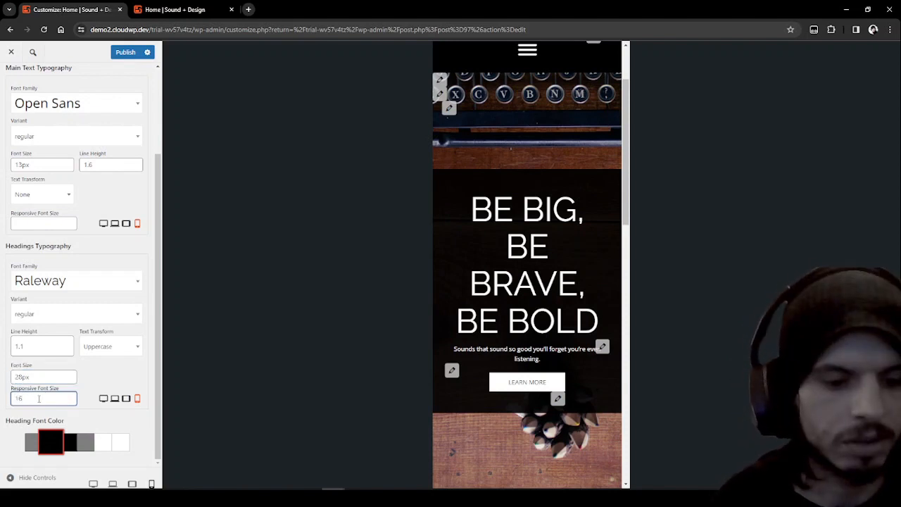
text(px)
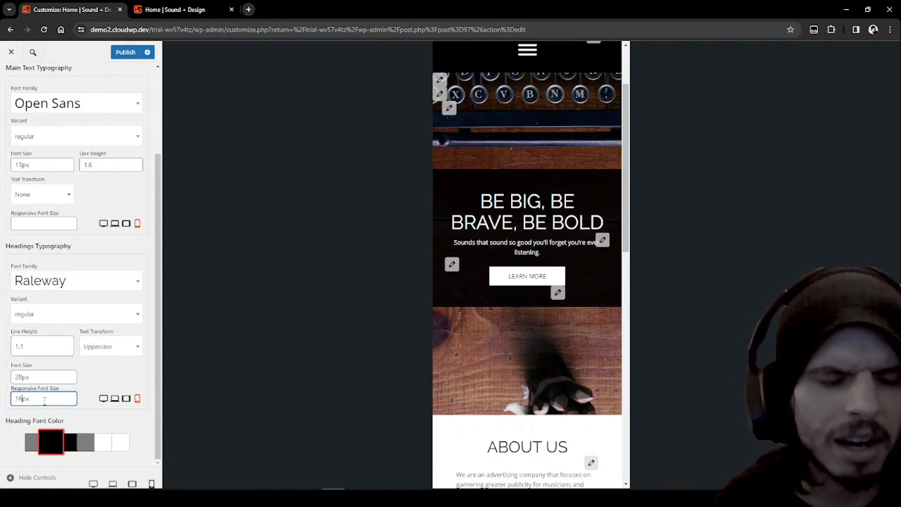
key(BackSpace)
text(5)
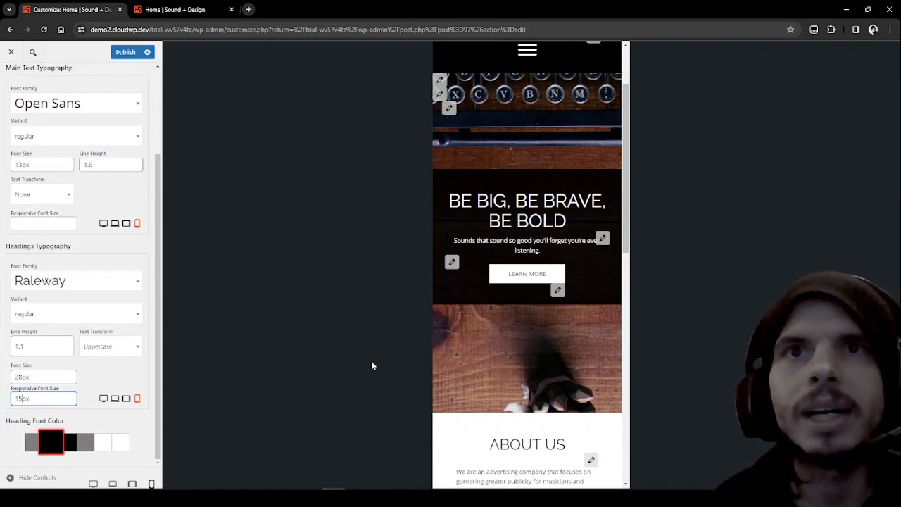
scroll(570, 345, down, 8)
scroll(567, 348, up, 4)
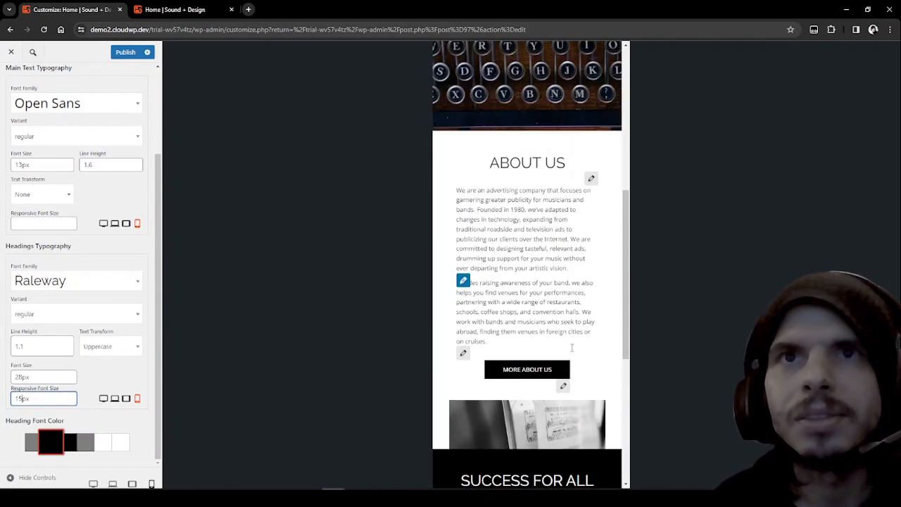
Check the hero and About Us text in the mobile preview, and compare the page in the tablet, laptop and desktop previews
scroll(572, 347, up, 5)
scroll(571, 359, down, 4)
scroll(553, 343, up, 5)
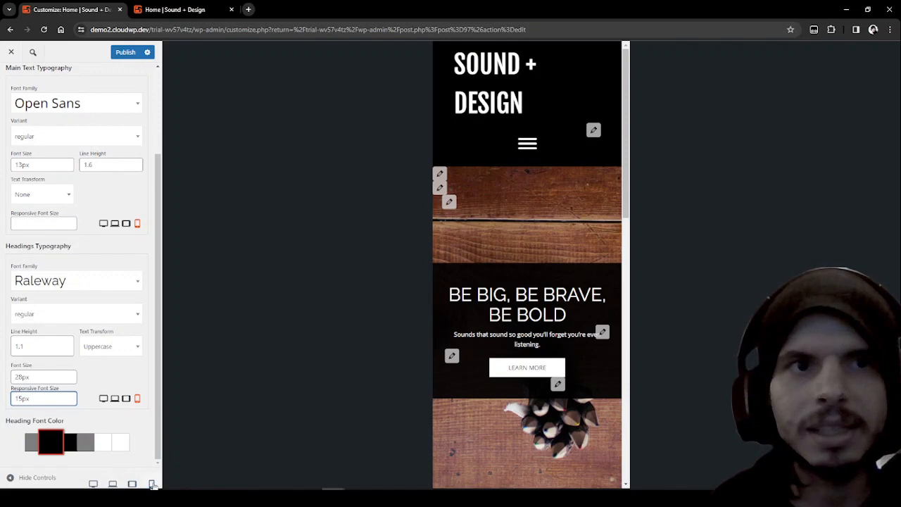
click(132, 484)
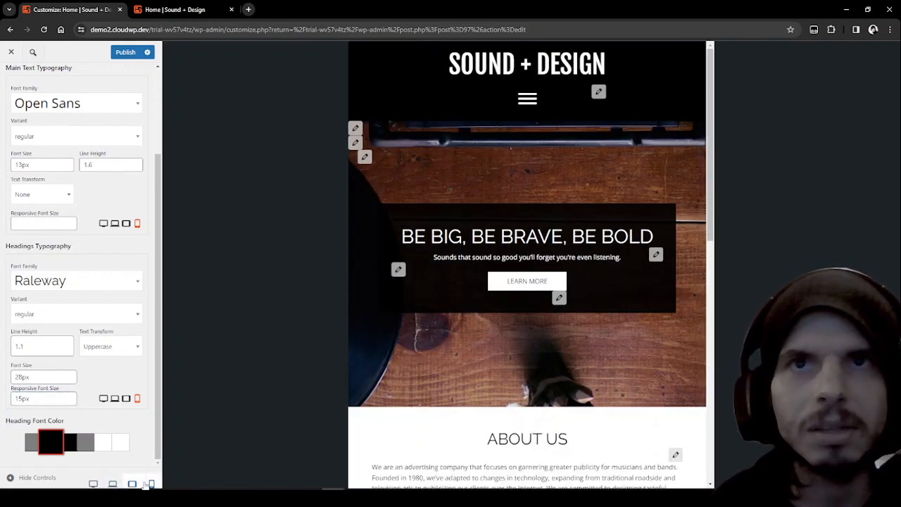
click(113, 483)
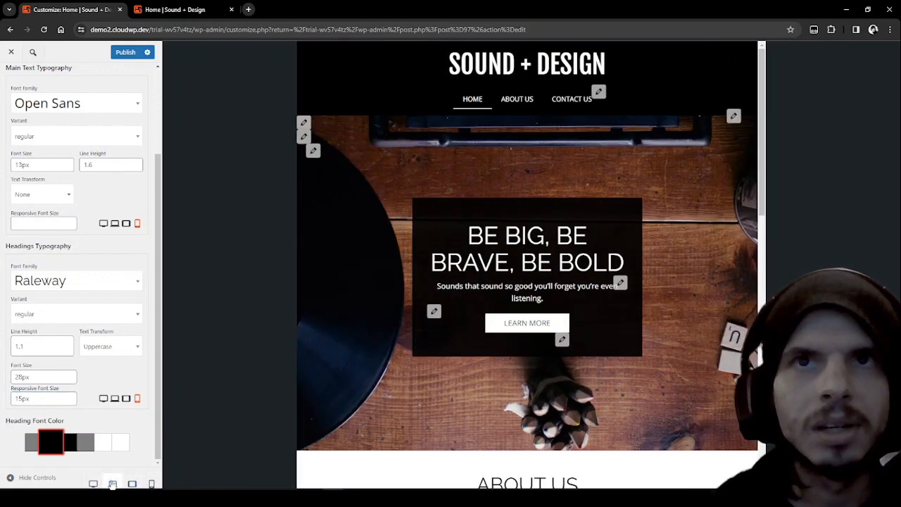
click(94, 485)
scroll(527, 264, down, 1)
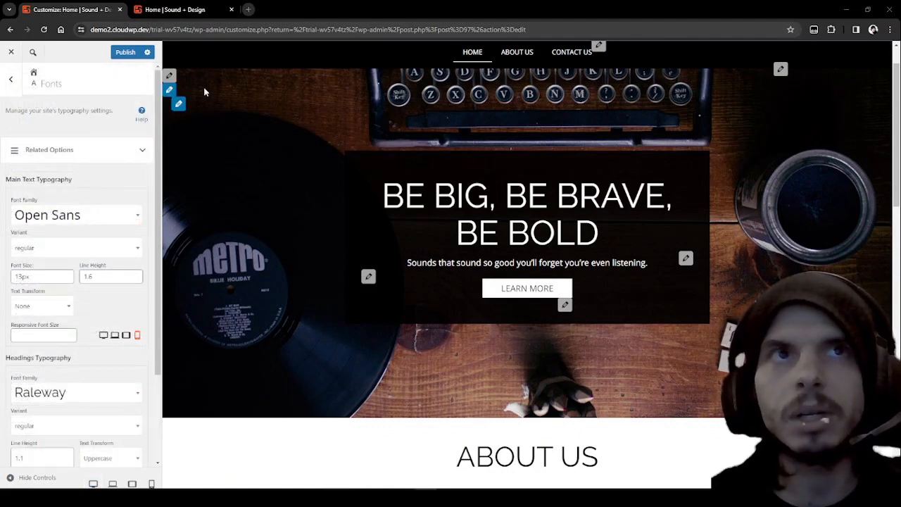
Publish the font size changes and reload the live home page in the other browser tab
click(126, 54)
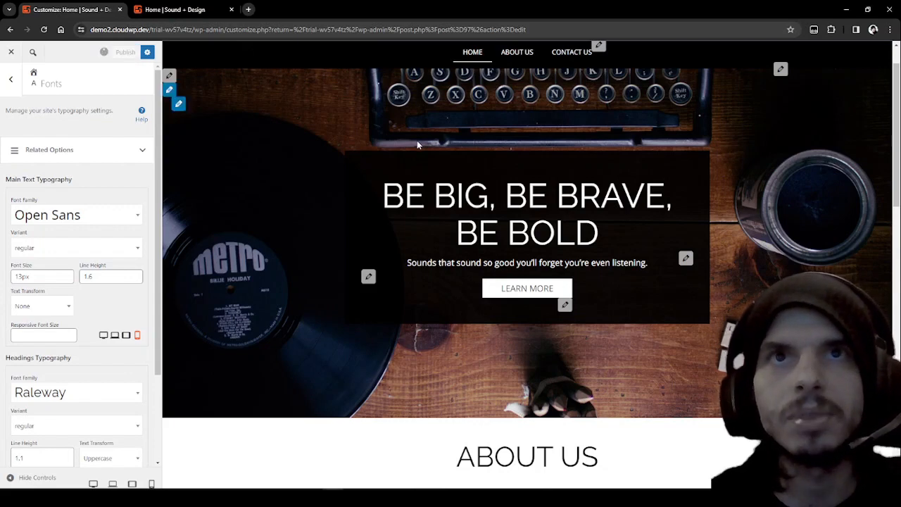
click(181, 13)
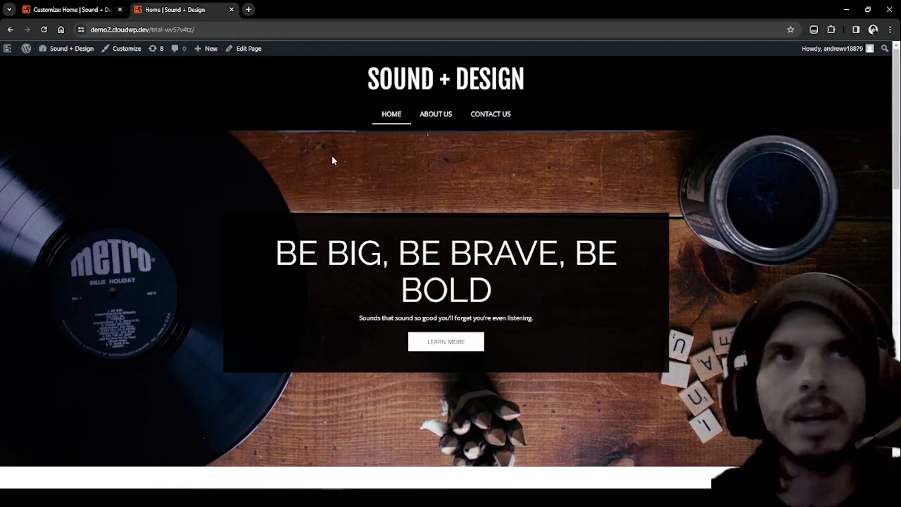
right_click(45, 31)
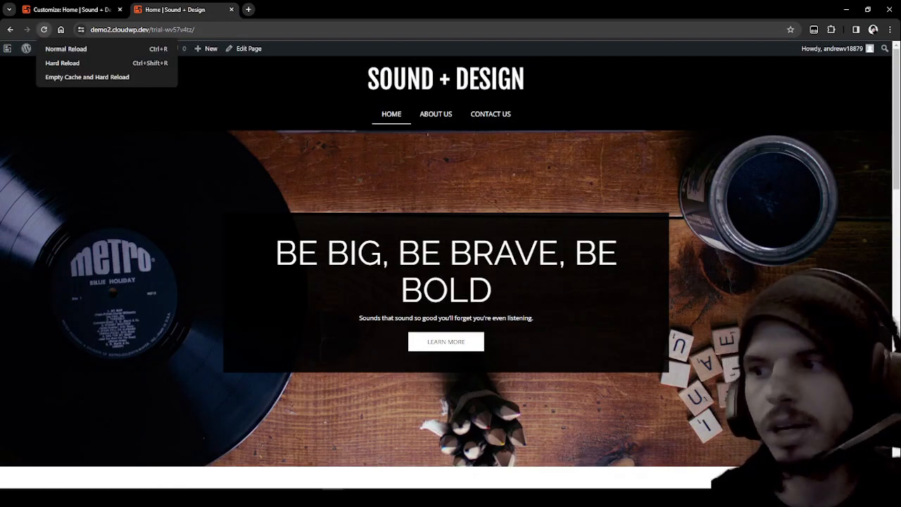
key(alt+Tab)
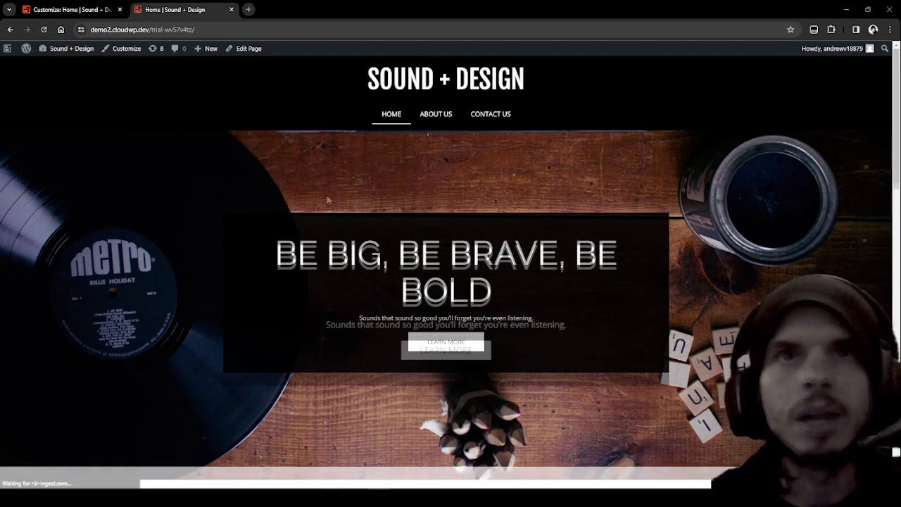
Examine the hero and About Us text sizes on the live home page at desktop width
scroll(475, 238, down, 1)
scroll(476, 238, up, 1)
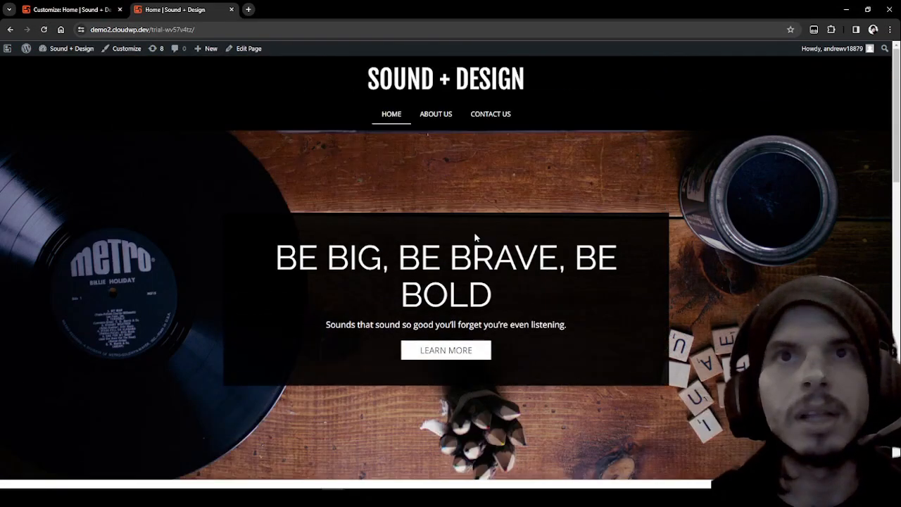
scroll(475, 238, down, 1)
scroll(475, 238, down, 3)
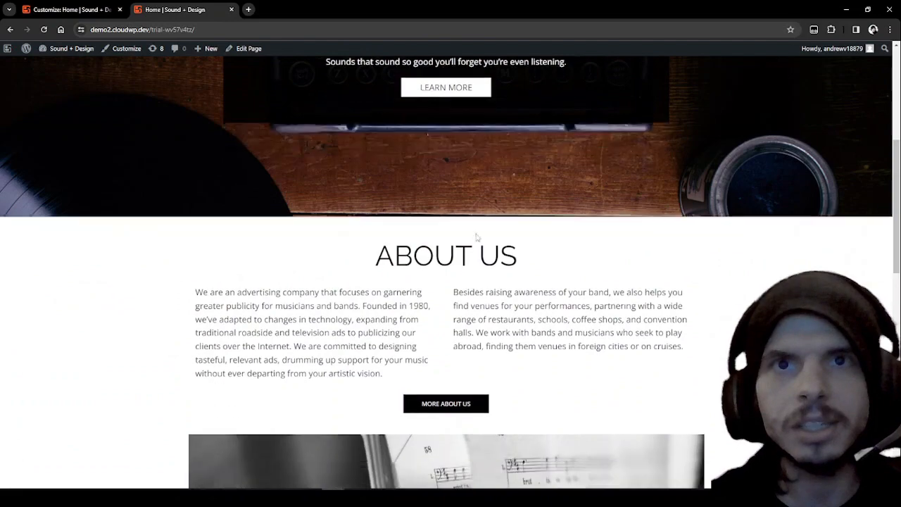
scroll(479, 241, up, 4)
scroll(483, 243, up, 3)
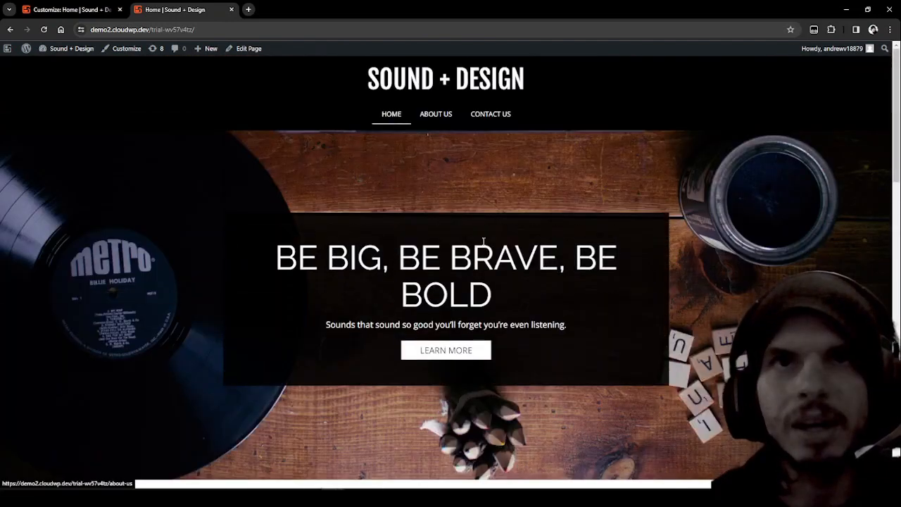
scroll(484, 245, down, 3)
scroll(483, 245, up, 3)
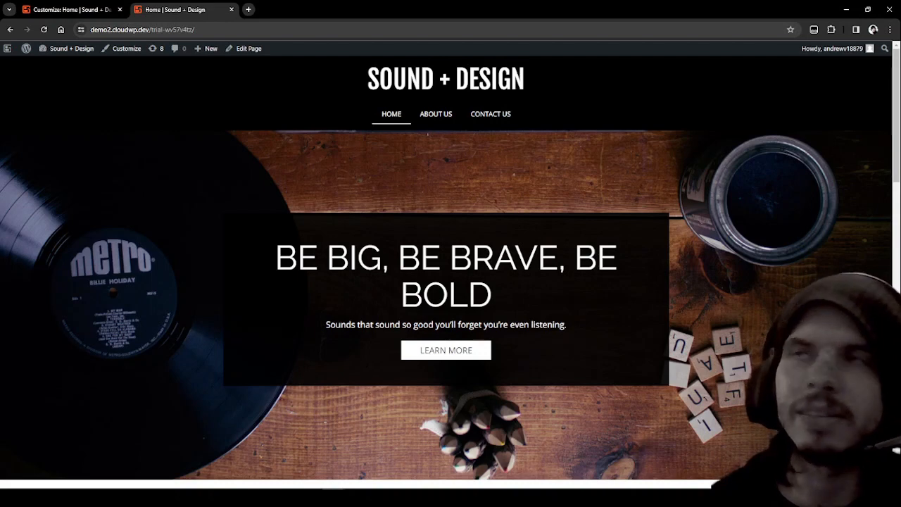
Emulate a responsive 412 × 915 mobile viewport for the live page and check its hero and About Us text
key(ctrl+shift+m)
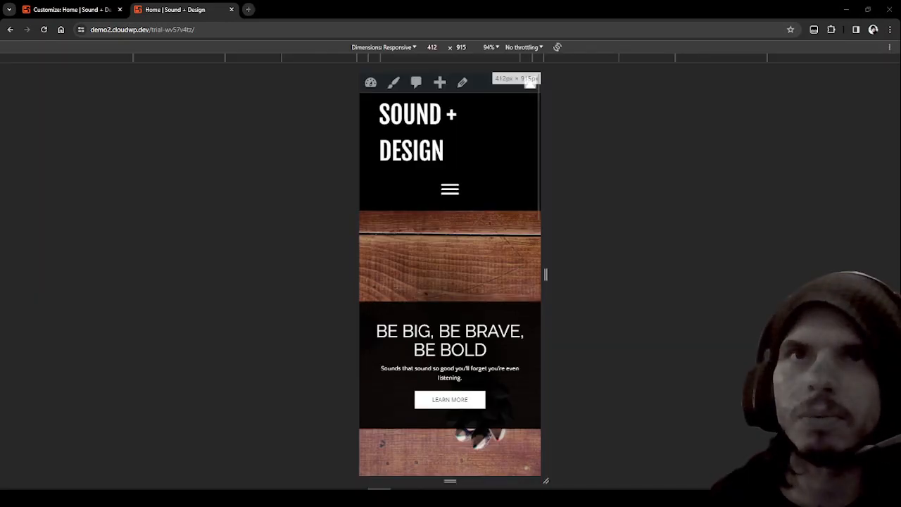
scroll(429, 303, down, 3)
scroll(462, 327, down, 5)
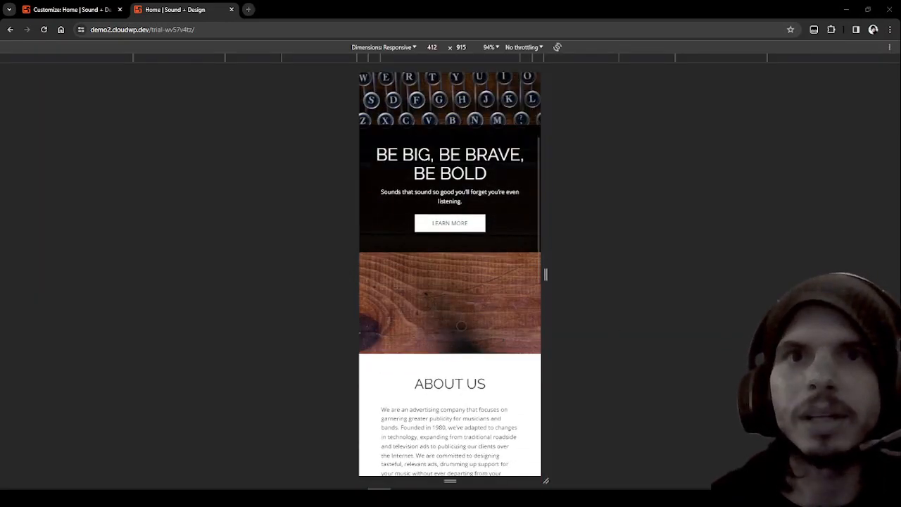
scroll(462, 326, up, 3)
scroll(462, 327, up, 3)
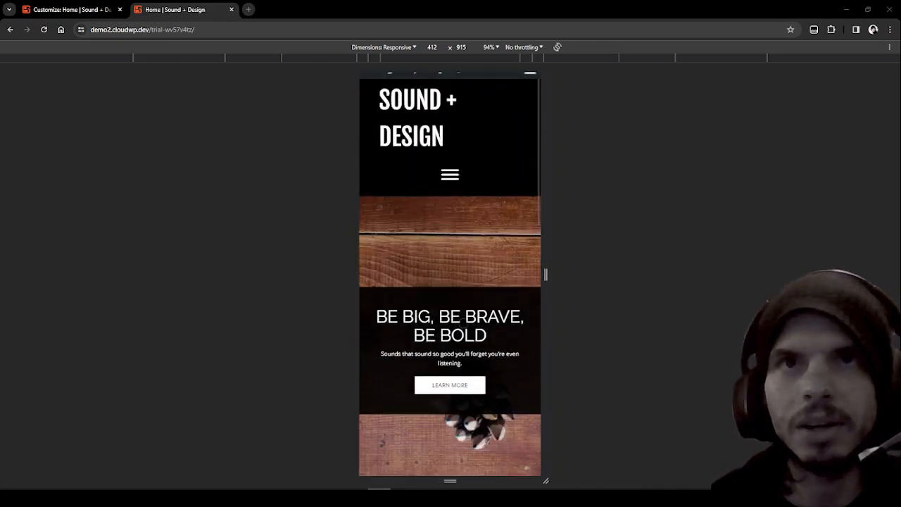
scroll(462, 327, down, 1)
Widen the emulated viewport, leave device emulation, and check the live page again at full desktop width
drag(548, 277, 572, 298)
key(ctrl+shift+m)
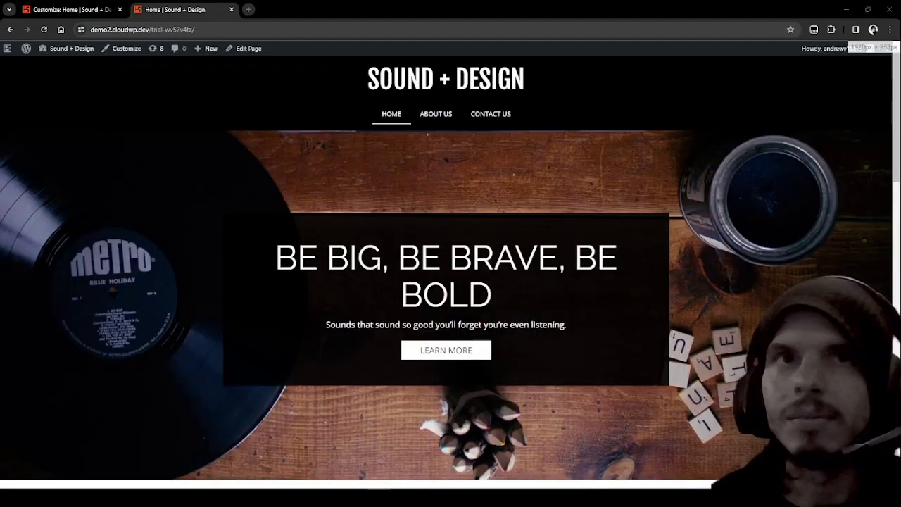
scroll(627, 266, down, 2)
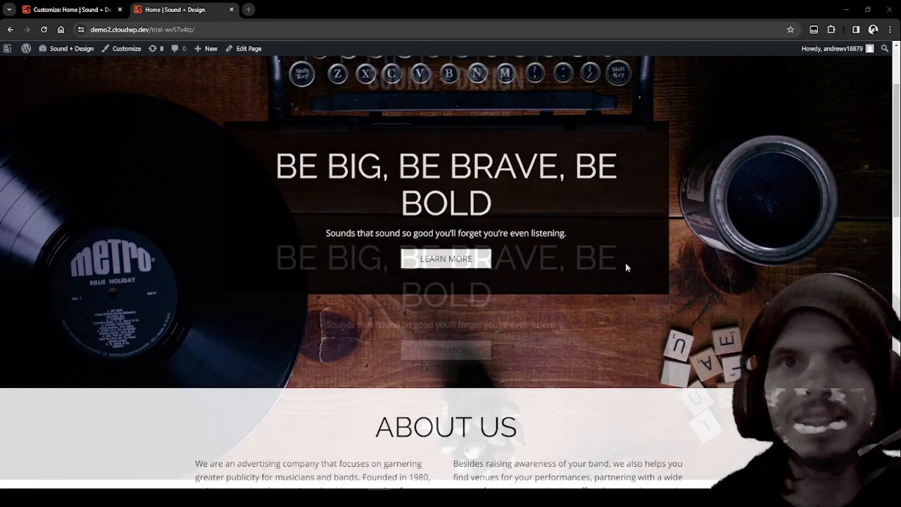